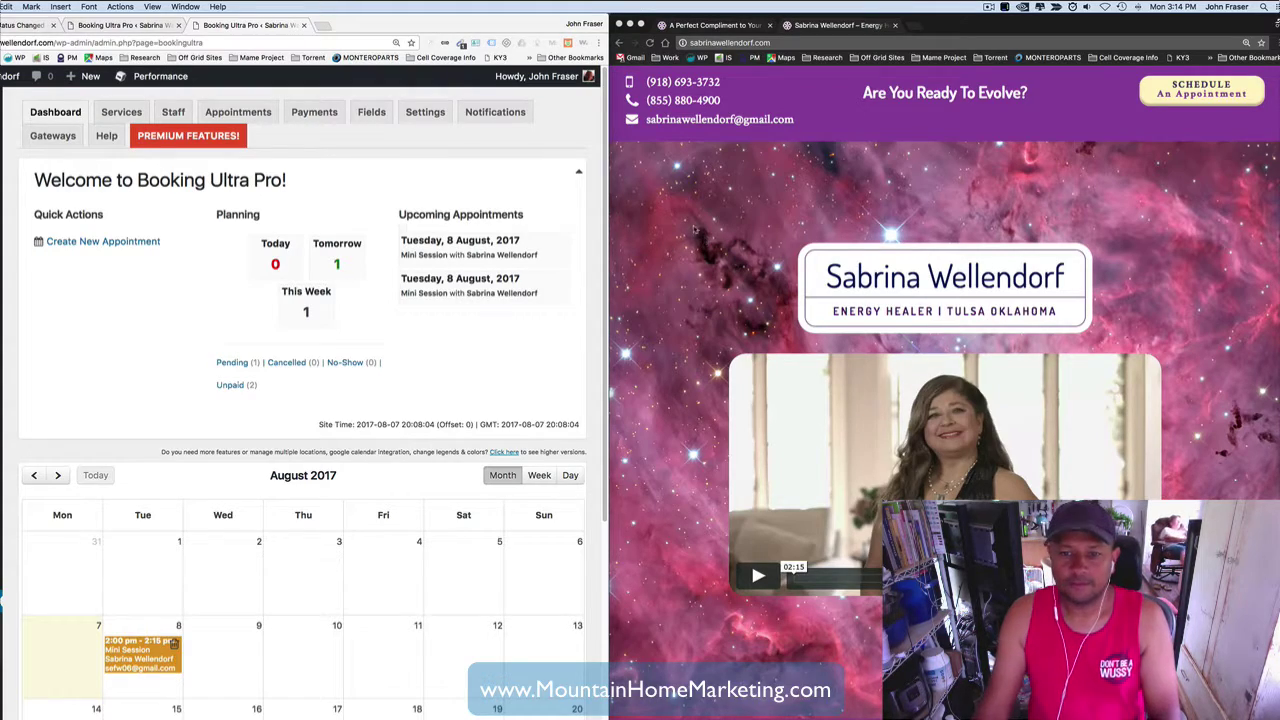
# - Show the 'A Perfect Compliment to Your Float!' page in the public site window
pyautogui.scroll(-10, 944, 392)
pyautogui.scroll(-10, 944, 400)
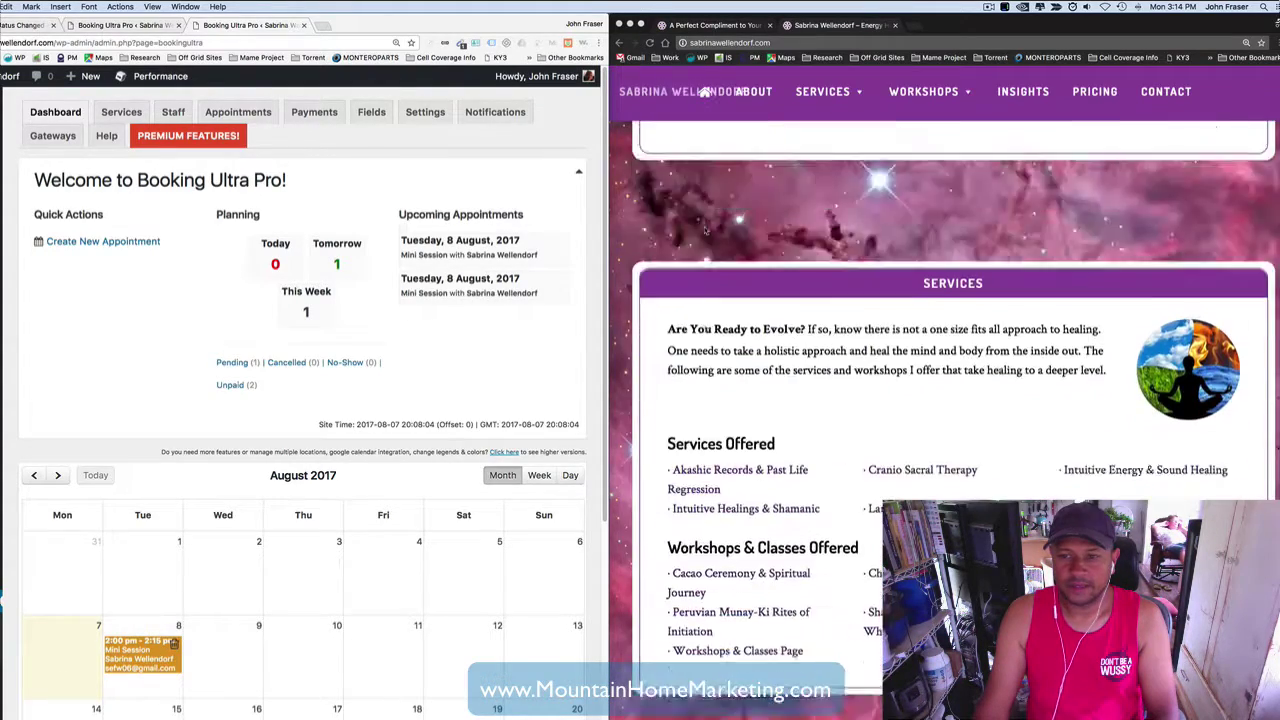
pyautogui.scroll(15, 944, 400)
pyautogui.scroll(5, 706, 231)
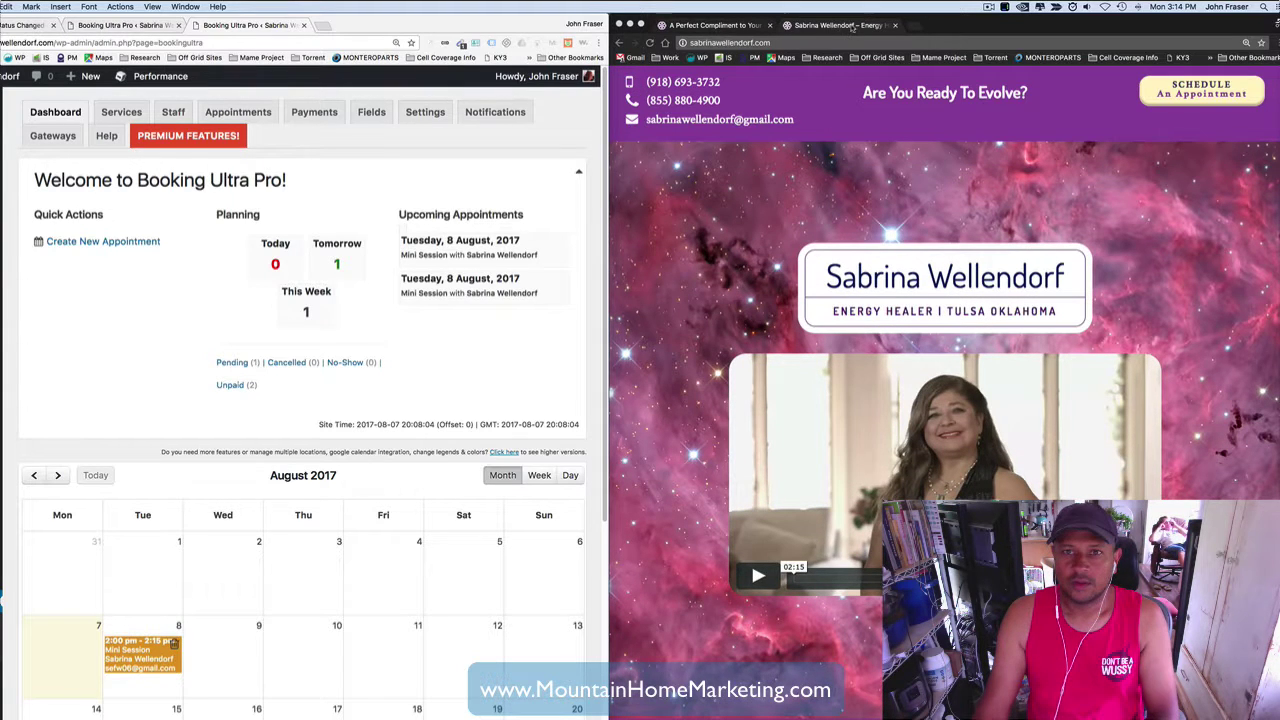
pyautogui.click(792, 44)
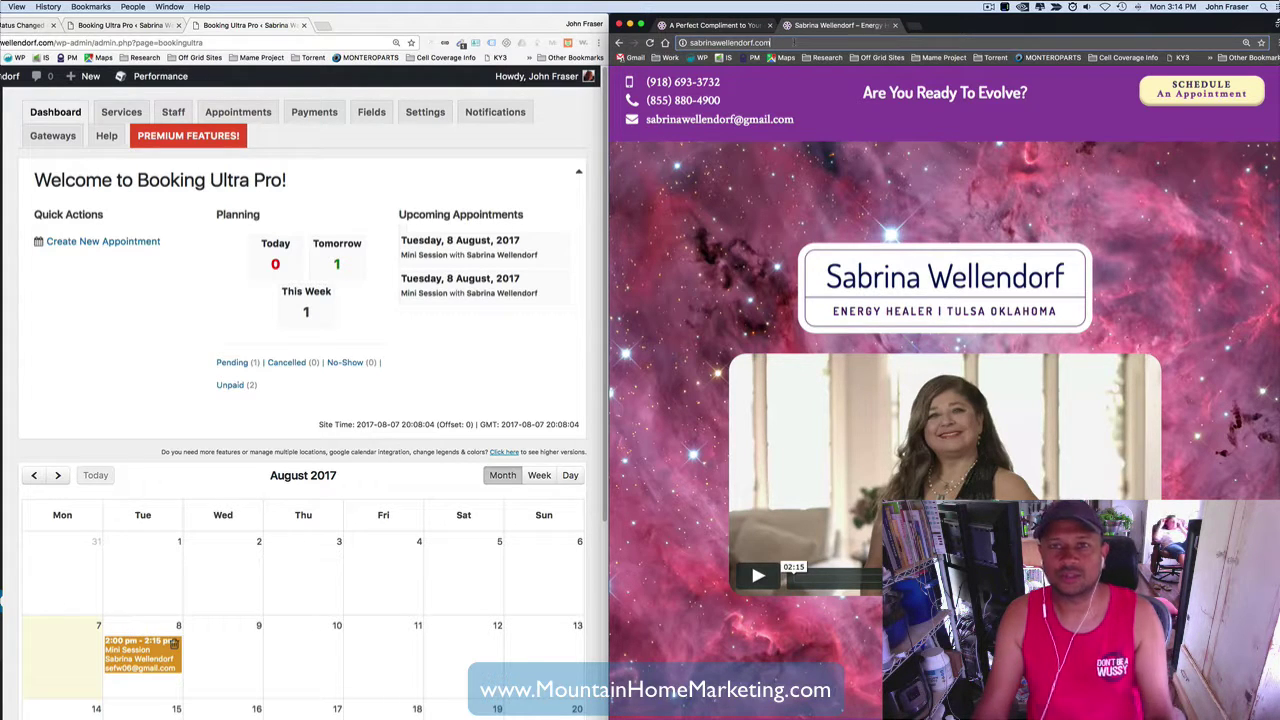
pyautogui.click(728, 26)
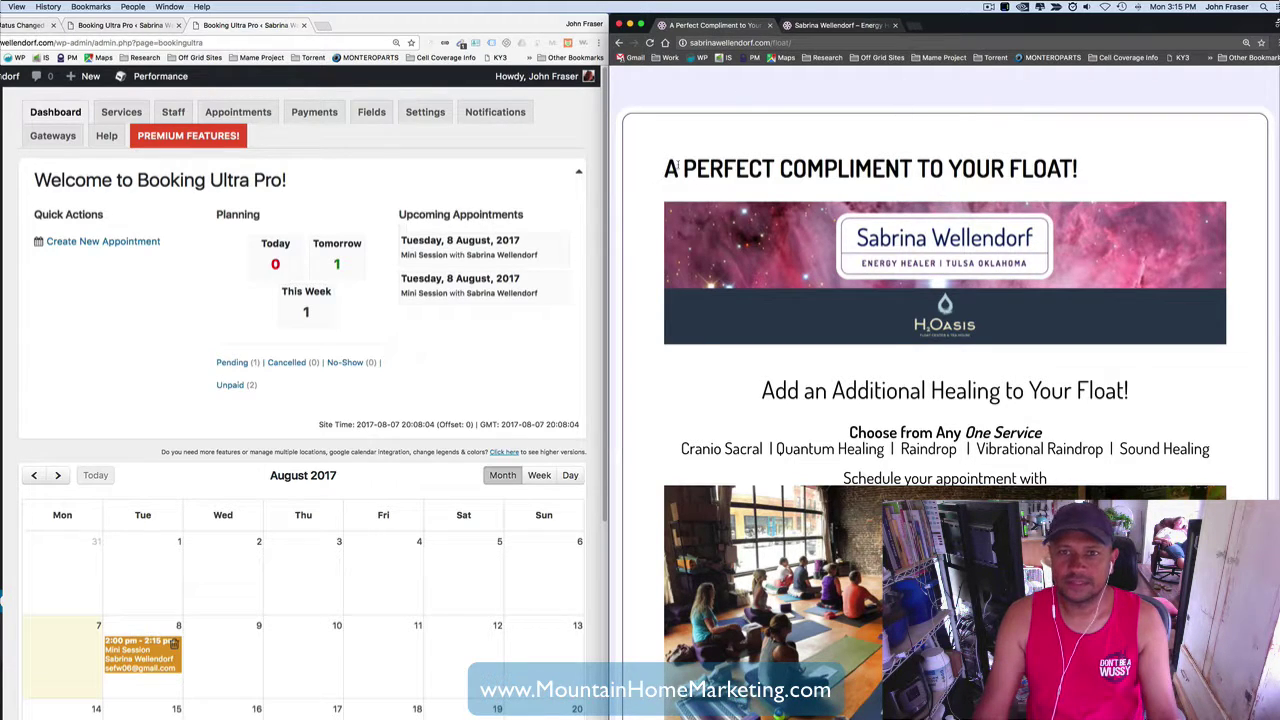
pyautogui.scroll(-3, 644, 204)
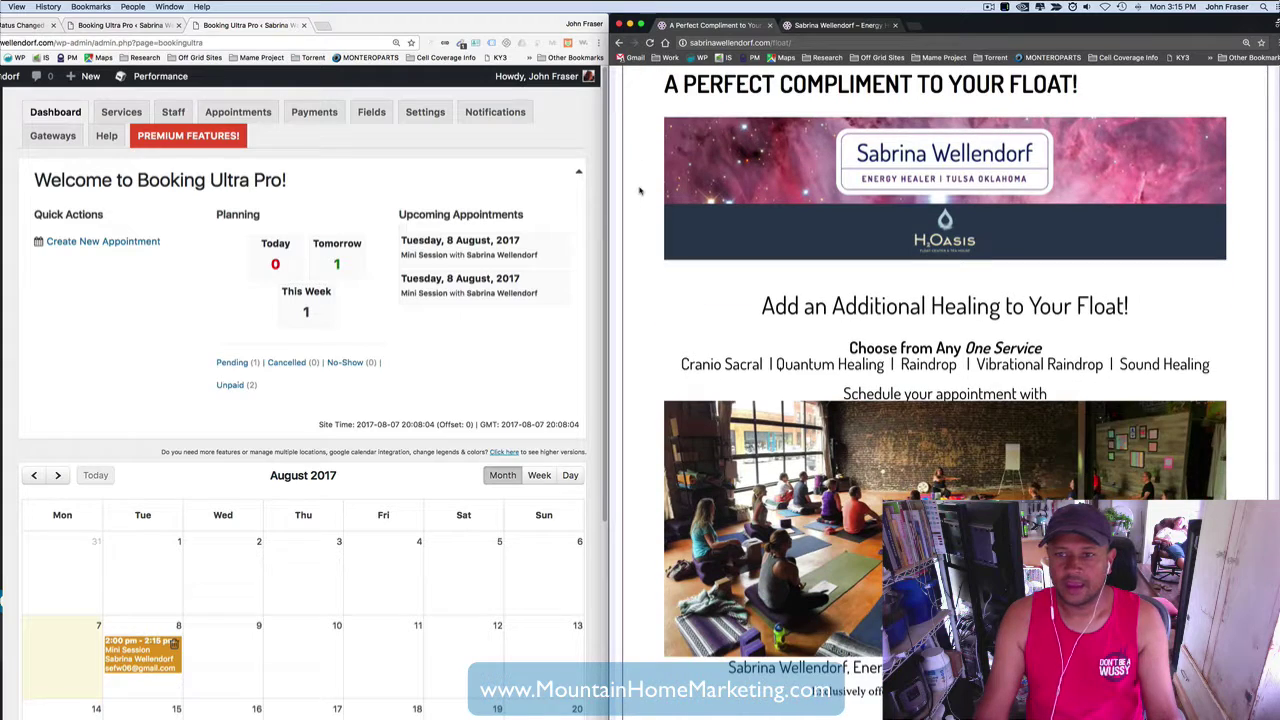
pyautogui.scroll(-2, 645, 200)
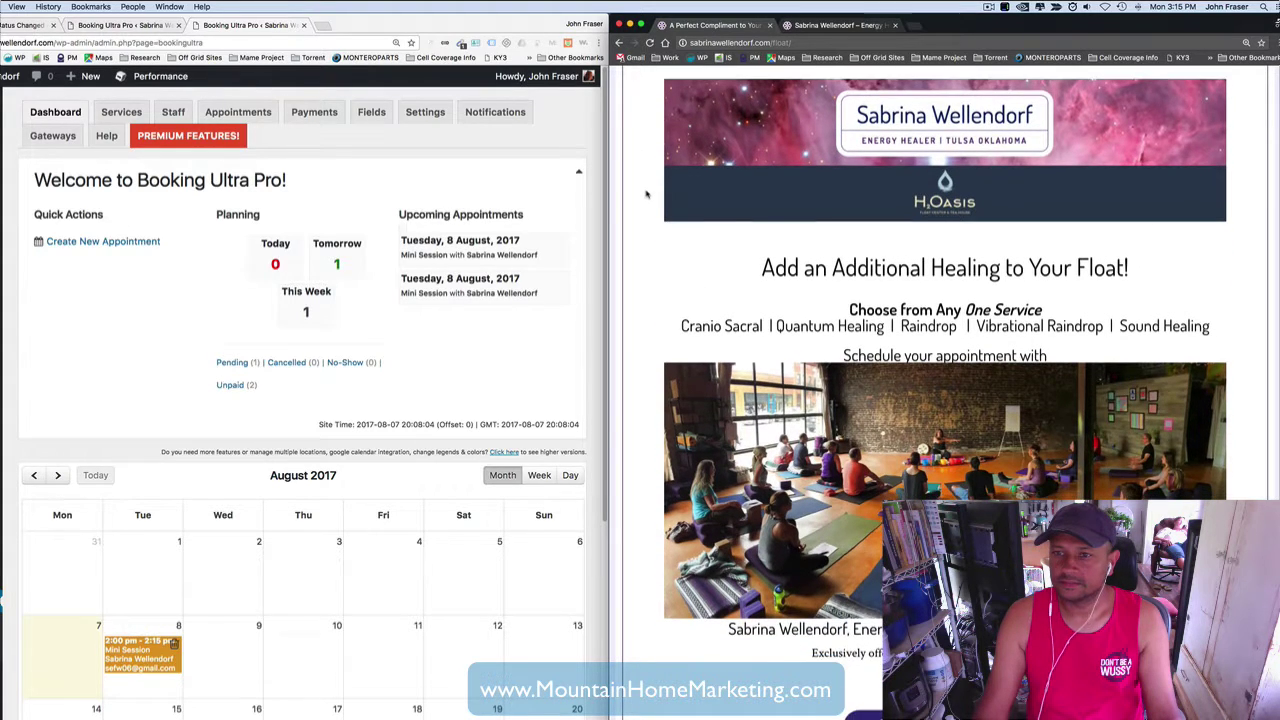
pyautogui.scroll(-3, 646, 194)
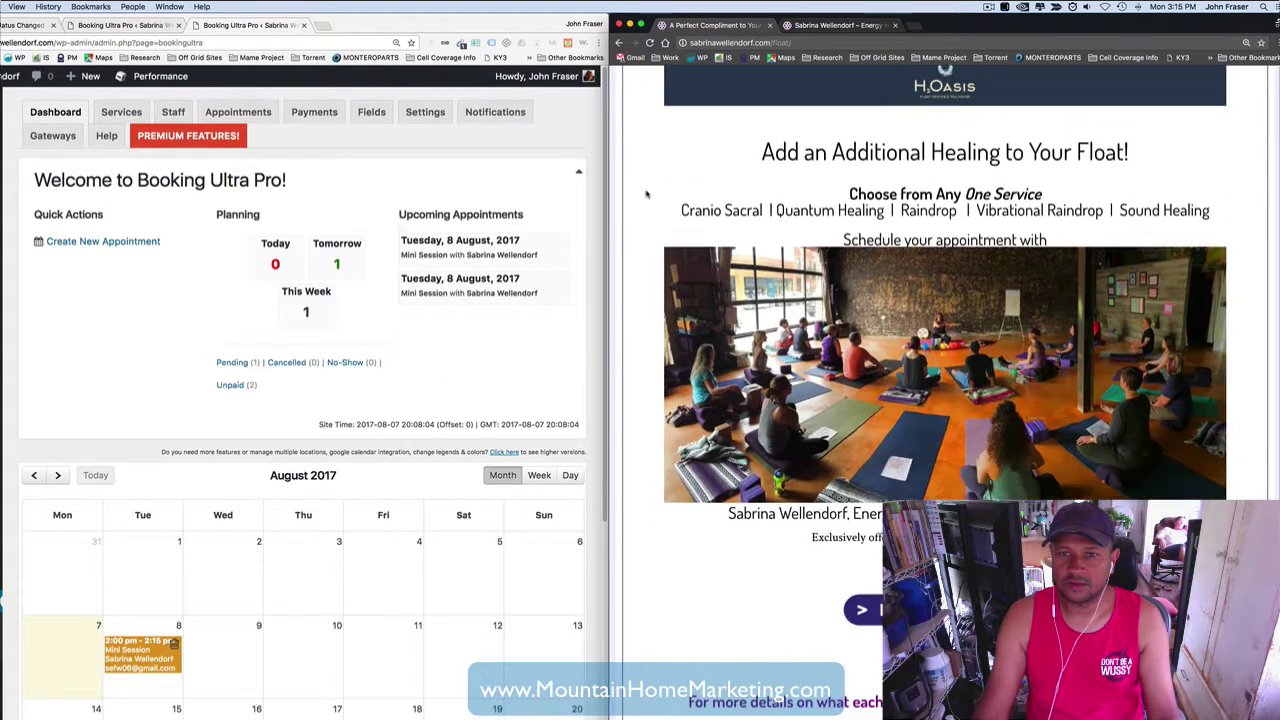
pyautogui.scroll(-3, 645, 195)
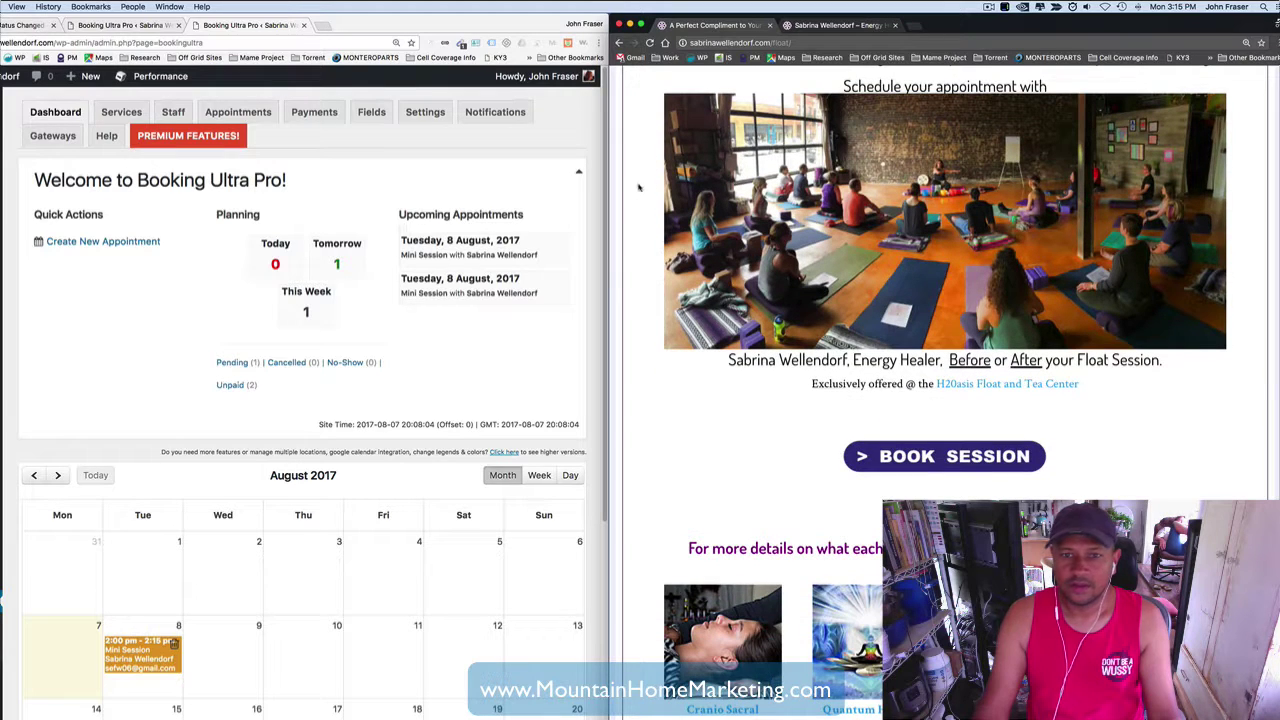
pyautogui.scroll(-2, 645, 297)
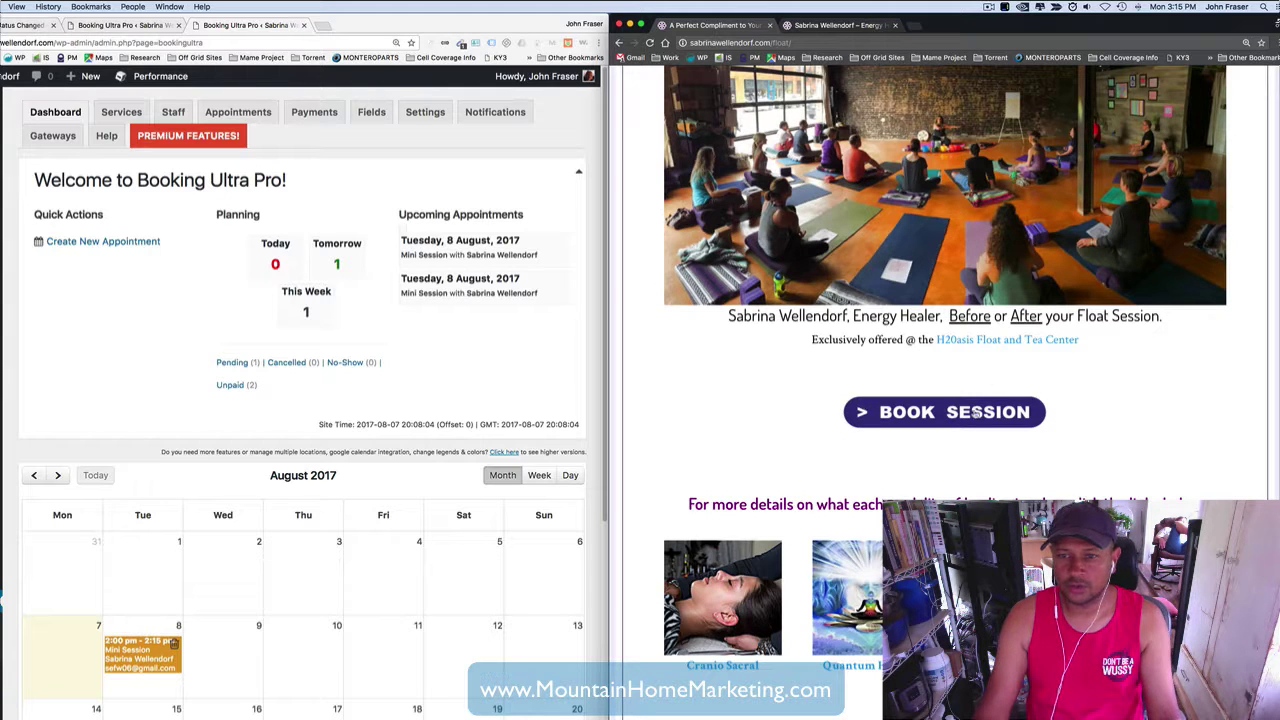
pyautogui.scroll(-1, 711, 381)
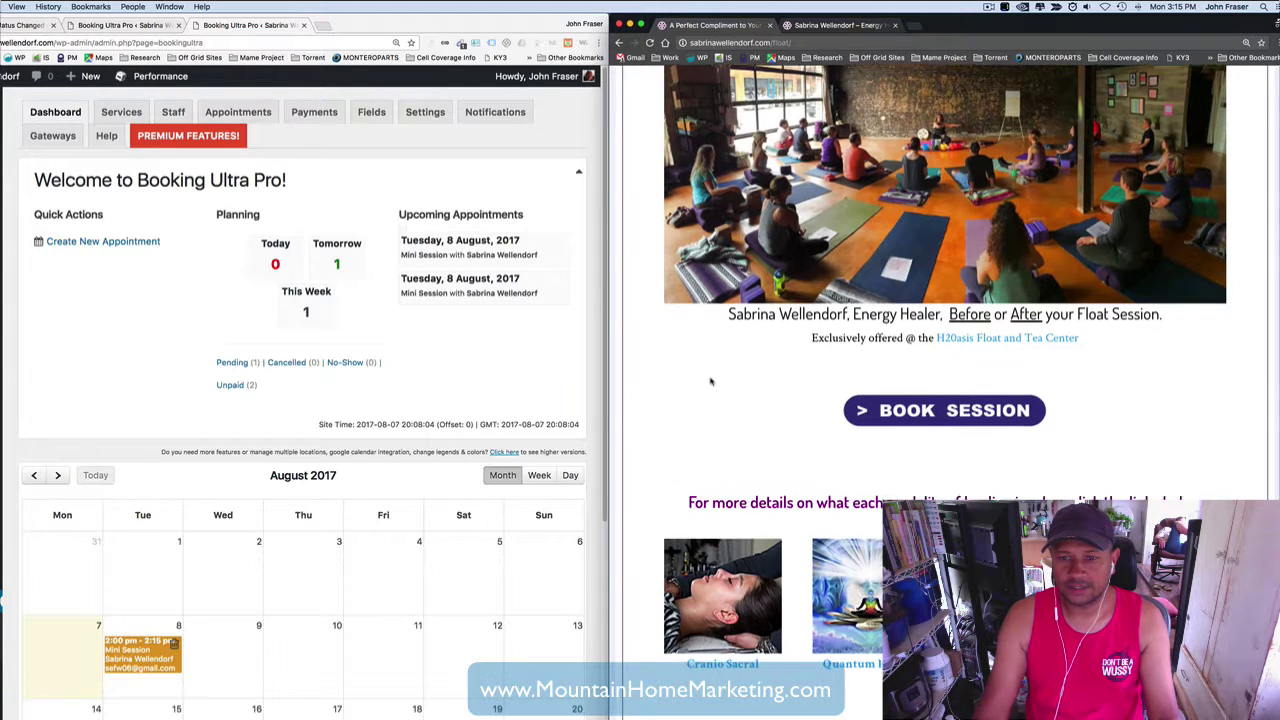
pyautogui.scroll(-1, 711, 381)
pyautogui.scroll(-4, 690, 380)
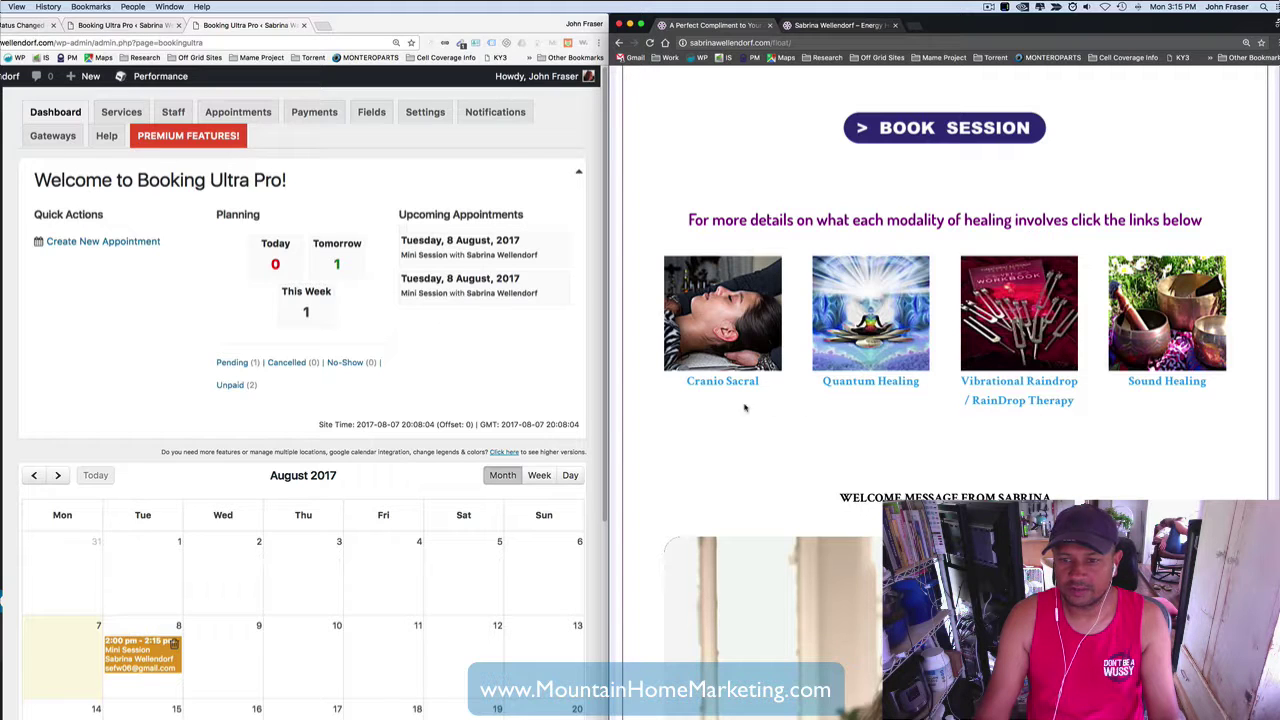
pyautogui.scroll(-2, 745, 407)
pyautogui.scroll(5, 690, 376)
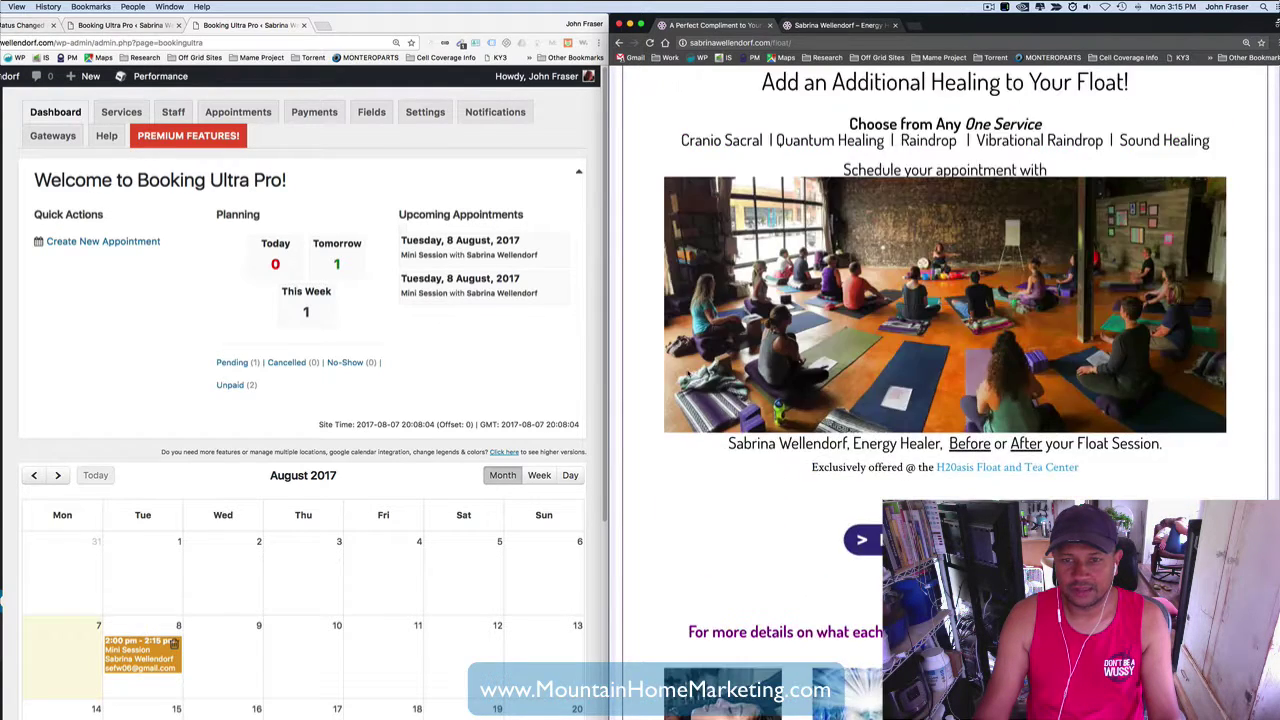
pyautogui.scroll(4, 855, 688)
pyautogui.scroll(-2, 855, 688)
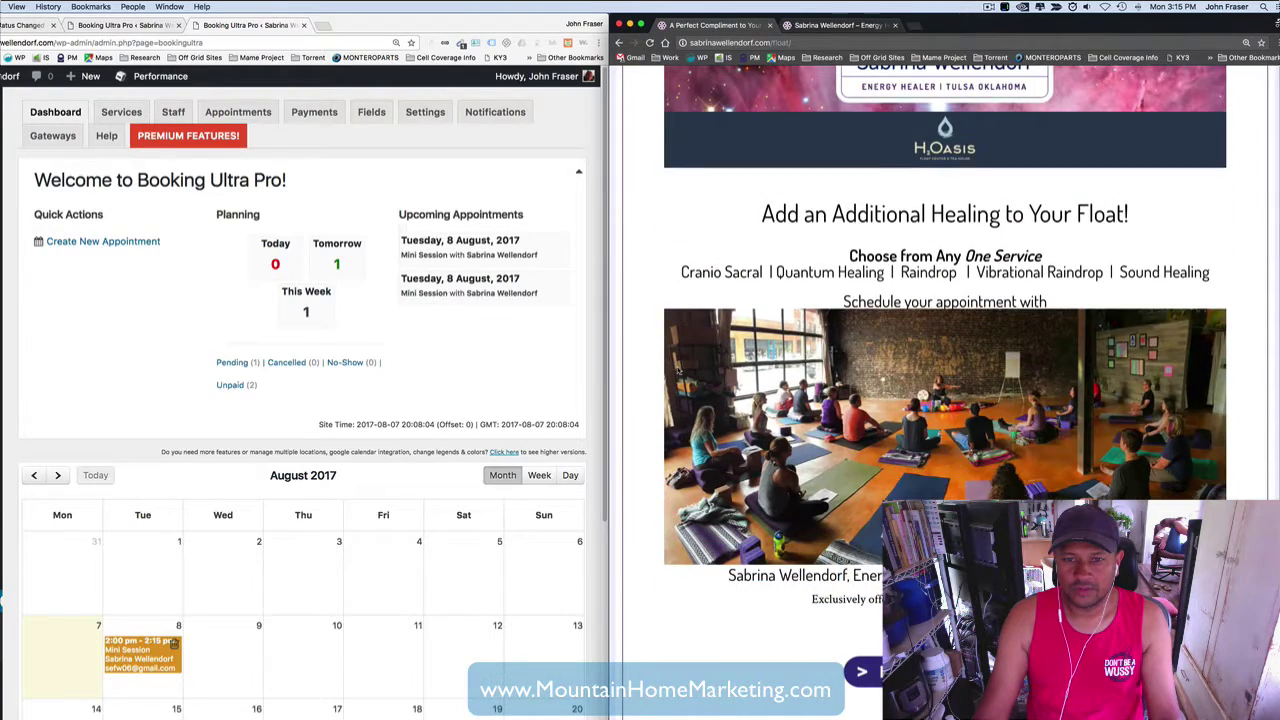
# - Open the Book Session page and choose Mini Session as the service
pyautogui.click(857, 684)
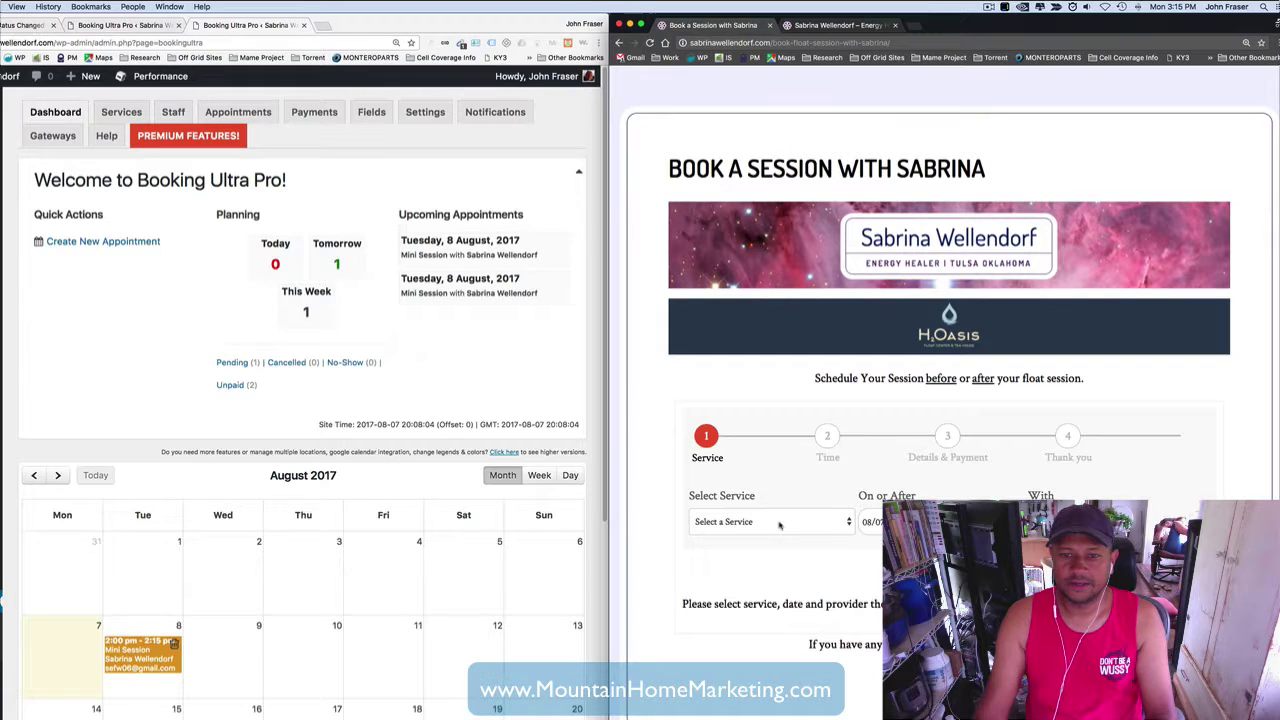
pyautogui.click(763, 524)
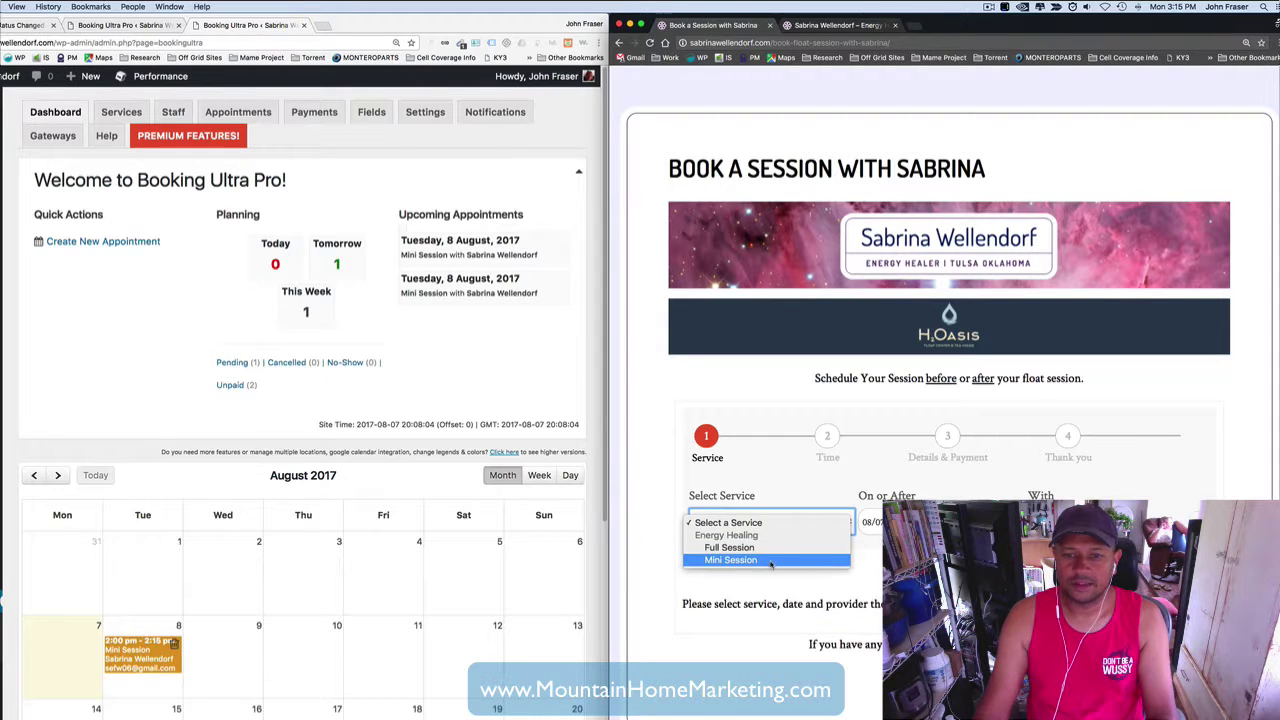
pyautogui.click(770, 560)
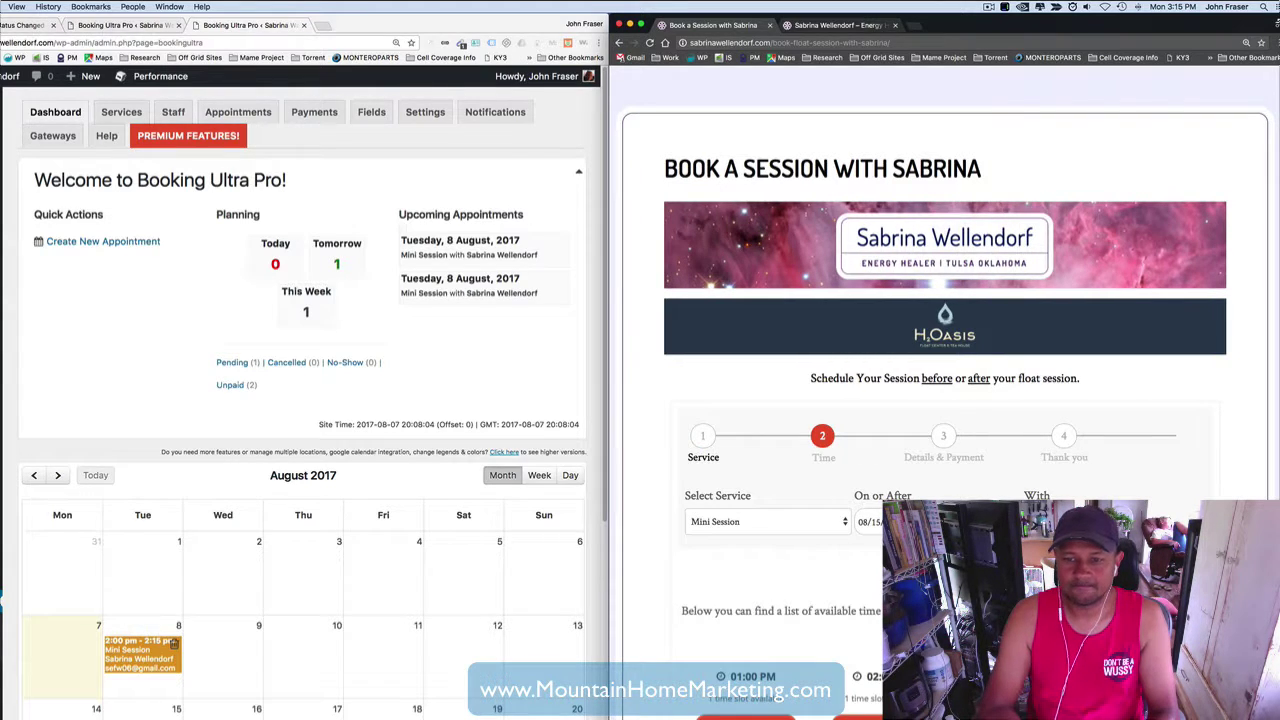
# - Book the 01:00 PM Mini Session slot on 08/15/2017
pyautogui.scroll(-3, 664, 546)
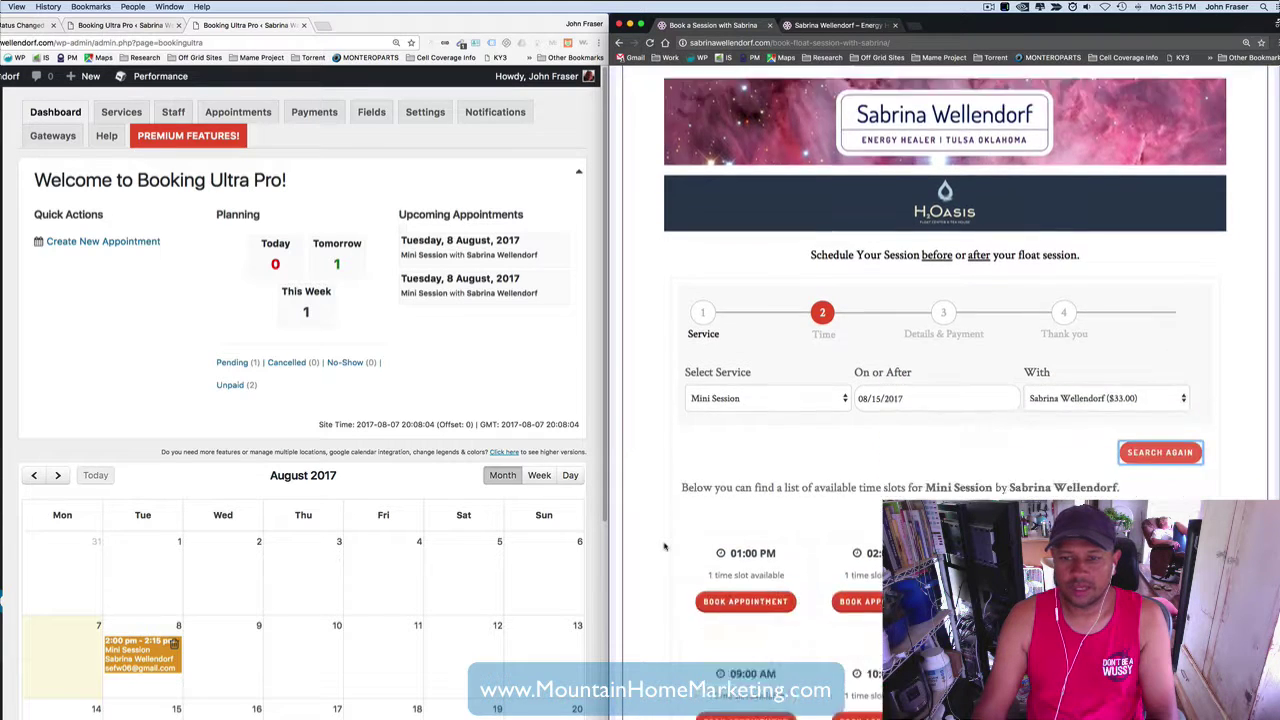
pyautogui.scroll(-5, 664, 546)
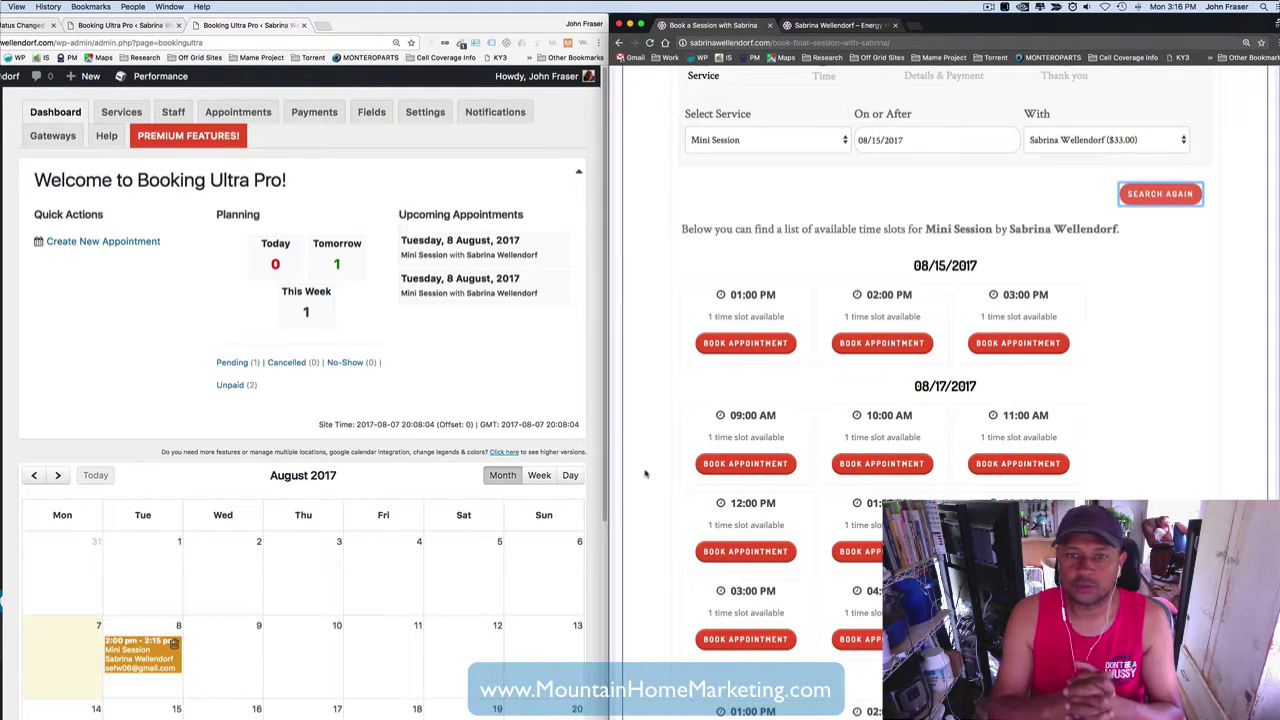
pyautogui.click(745, 343)
pyautogui.scroll(-3, 746, 345)
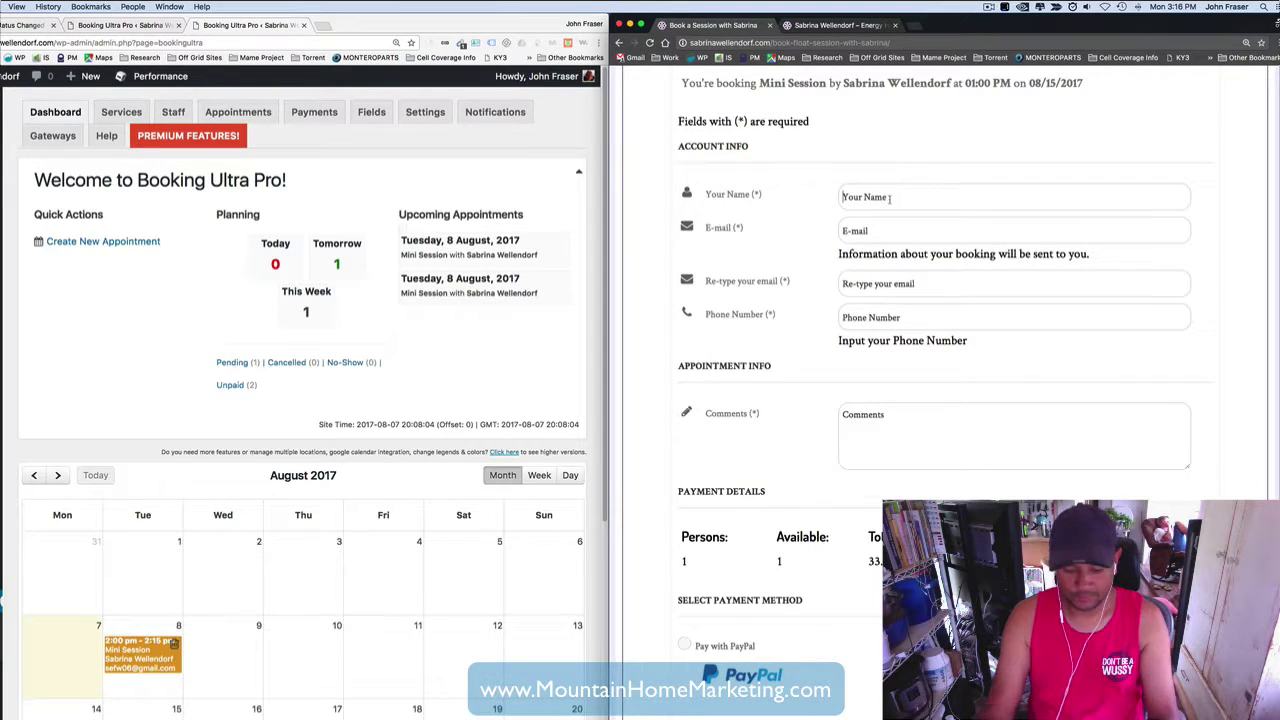
# - Enter the client's full name and e-mail address in both e-mail fields, fixing typos
pyautogui.click(889, 198)
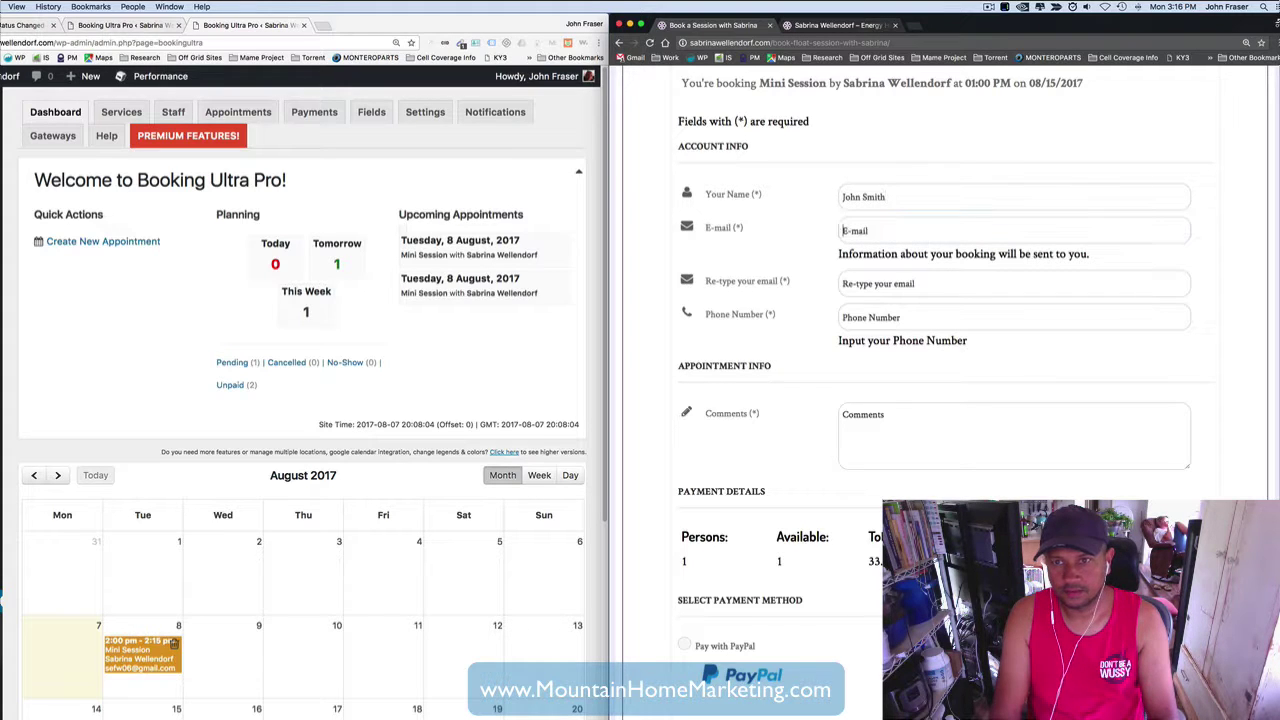
pyautogui.press('Tab')
pyautogui.press('Tab')
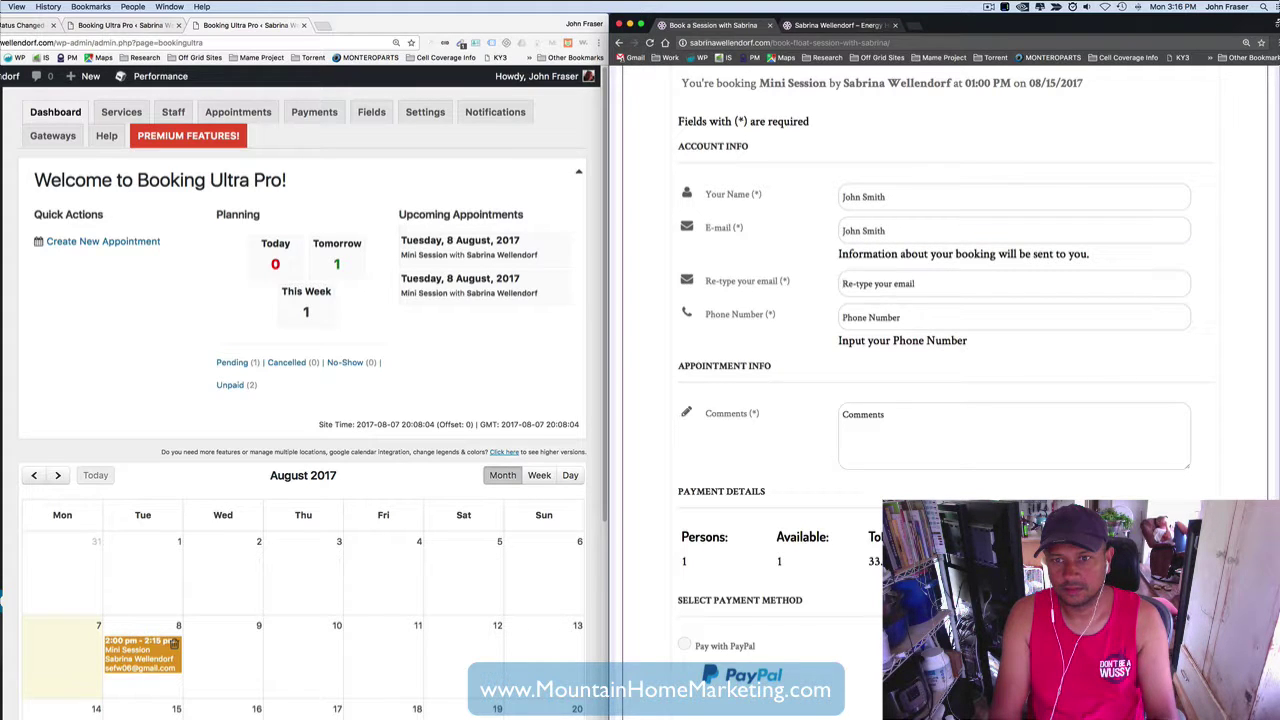
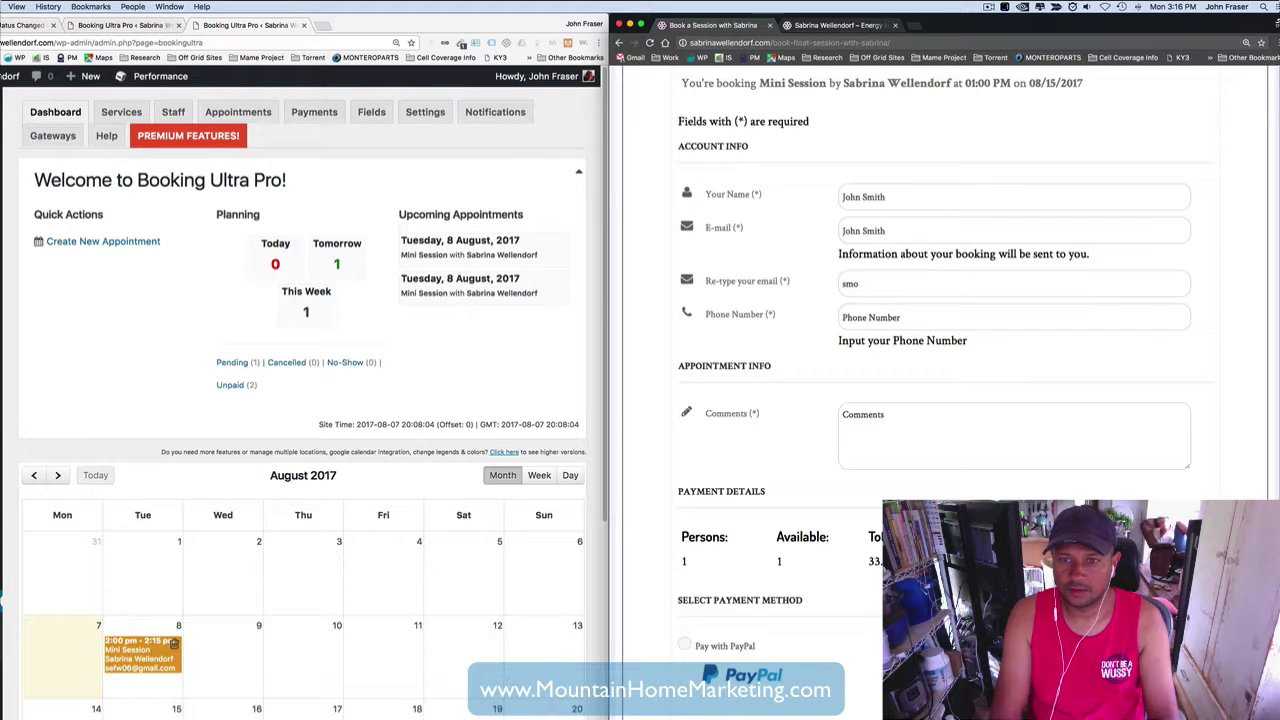
pyautogui.press('BackSpace')
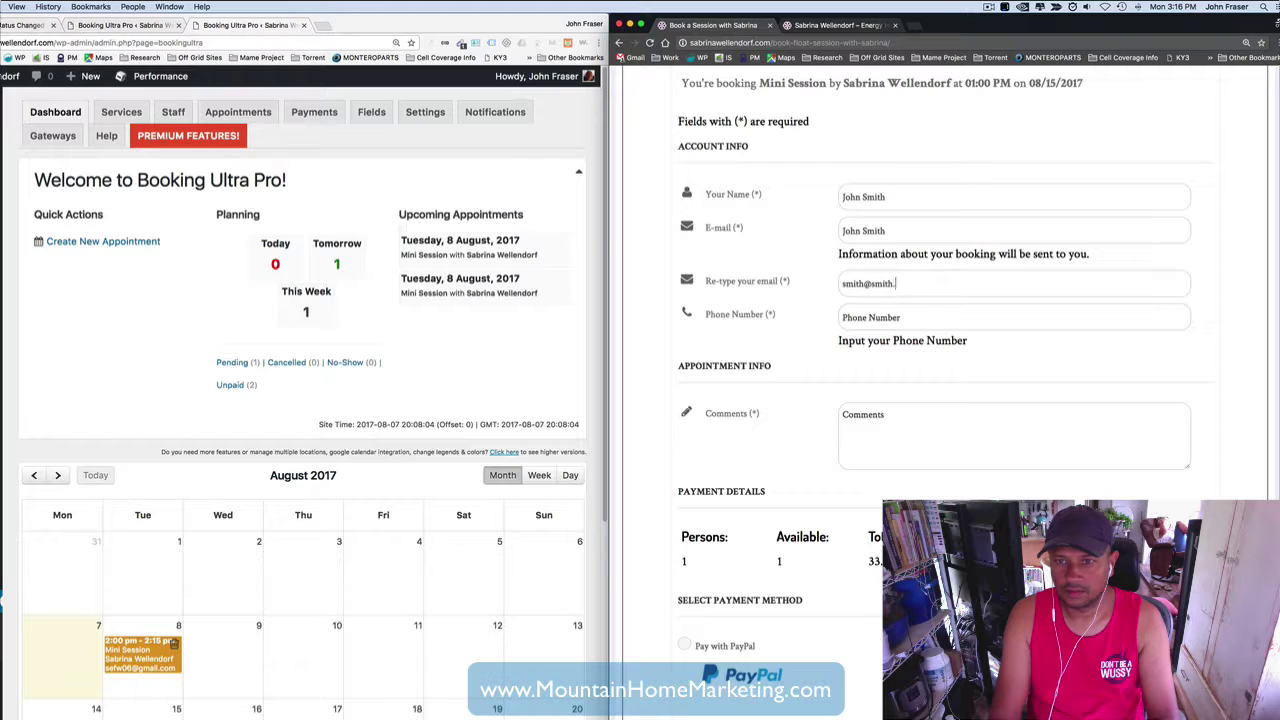
pyautogui.press('Tab')
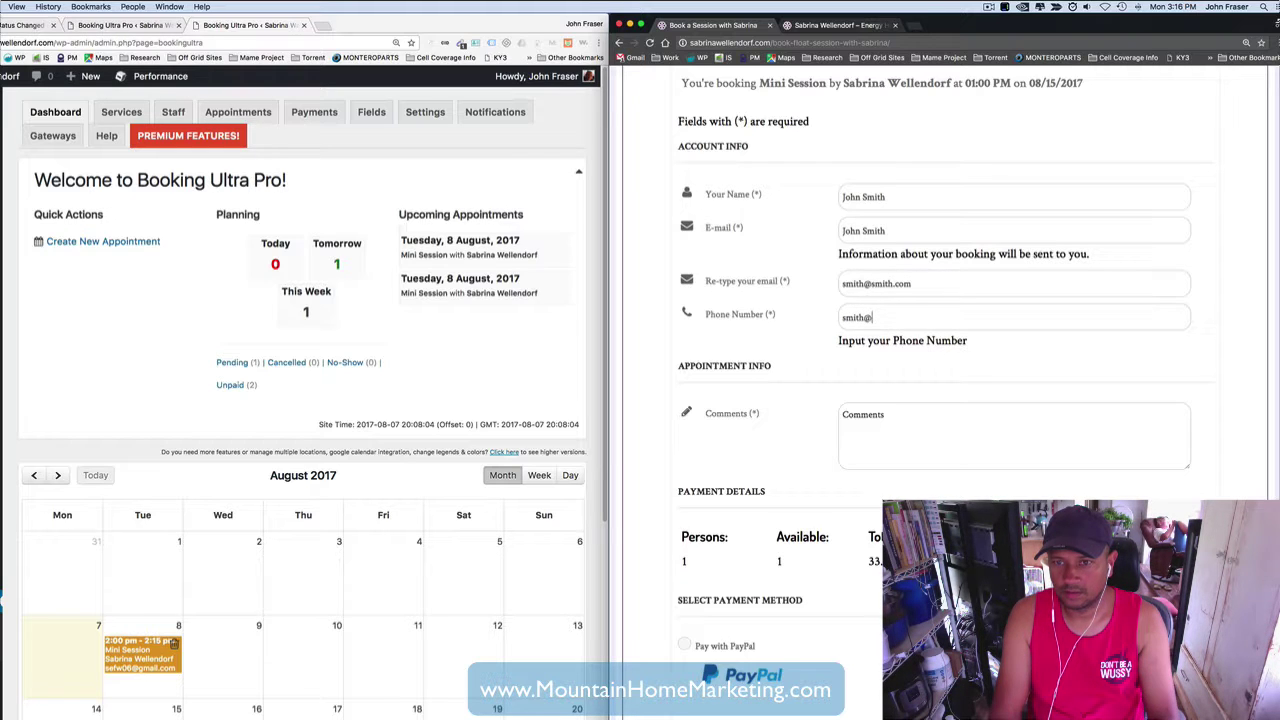
# - Add the comment 'Test Booking', choose Pay with PayPal, and submit the booking
pyautogui.press('Tab')
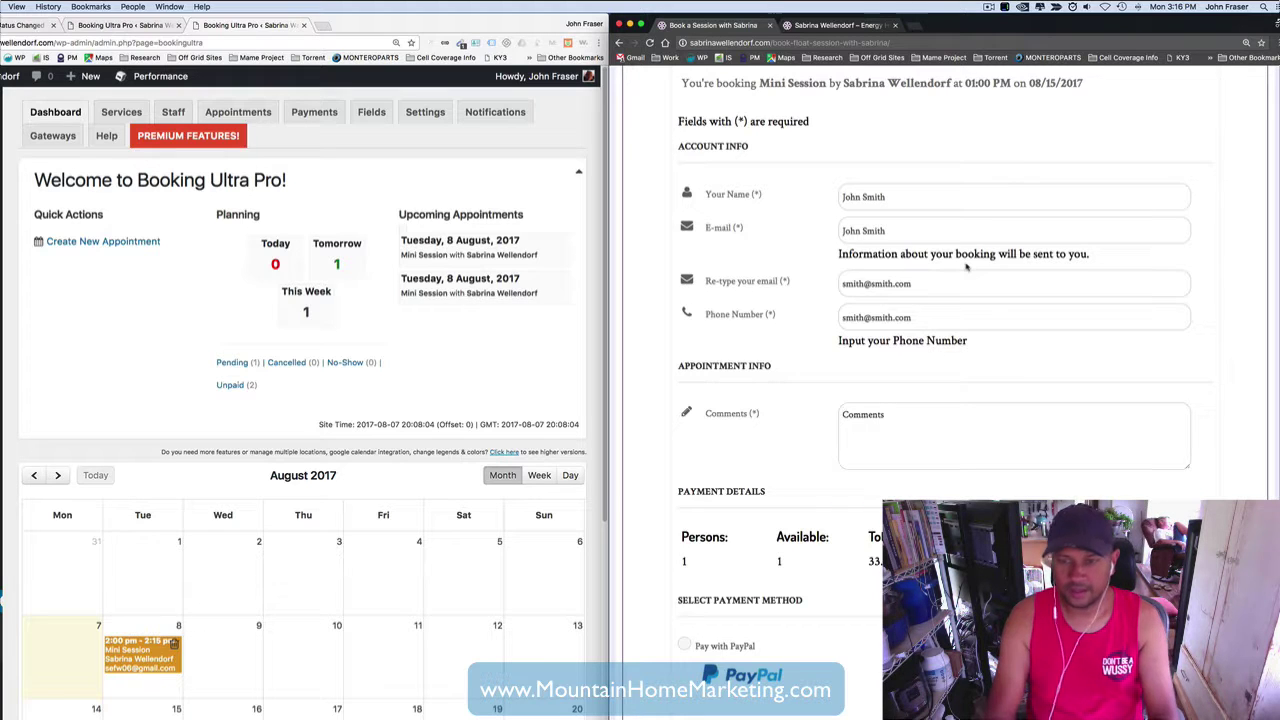
pyautogui.write('Test ')
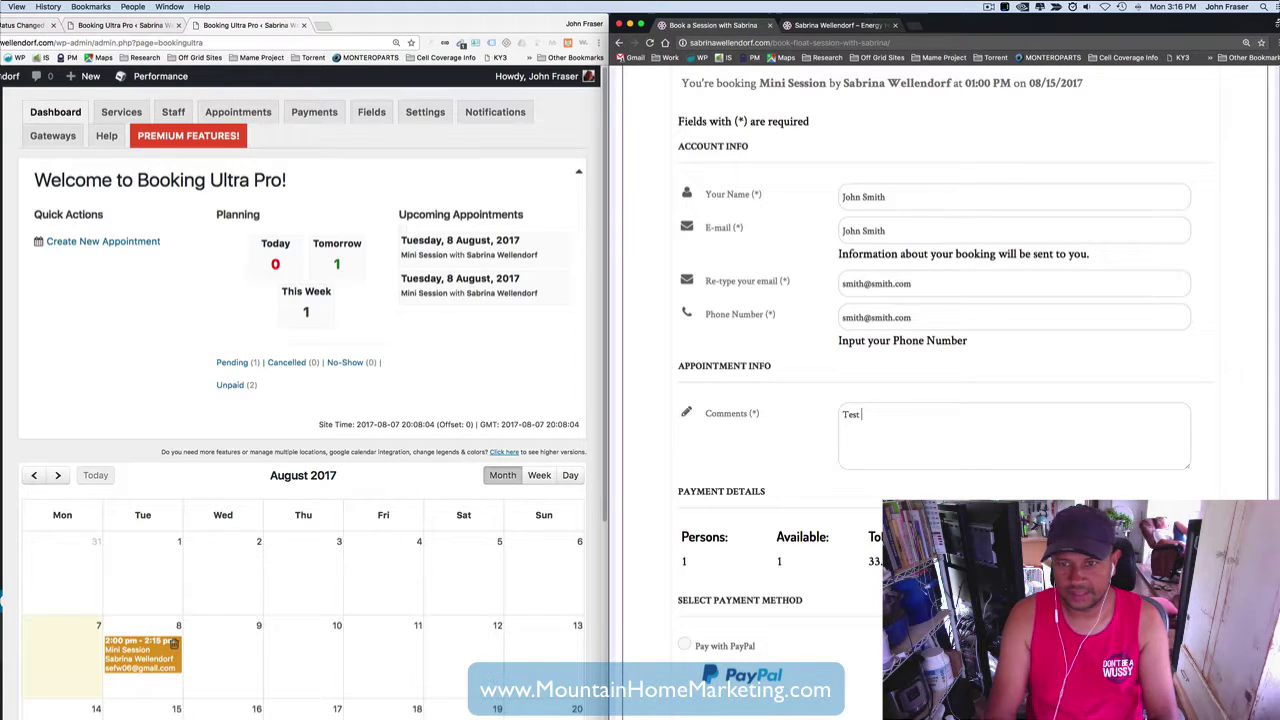
pyautogui.write('Booking')
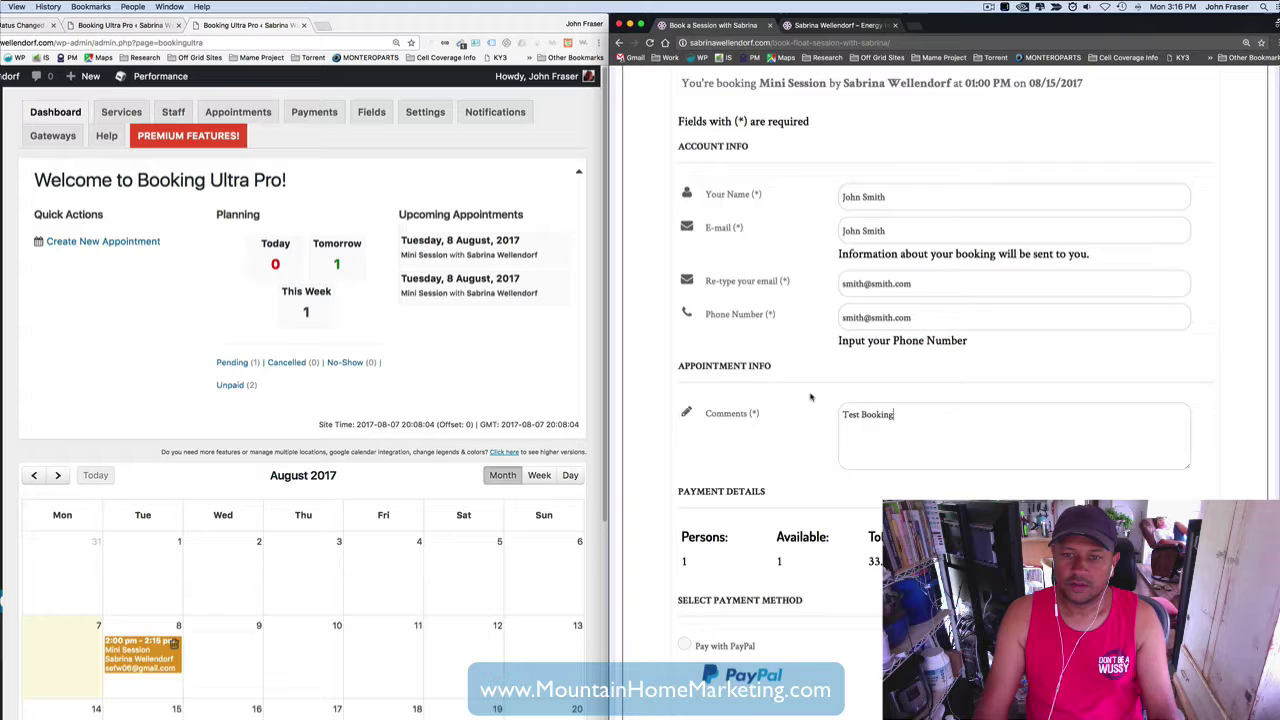
pyautogui.scroll(-3, 809, 394)
pyautogui.click(684, 500)
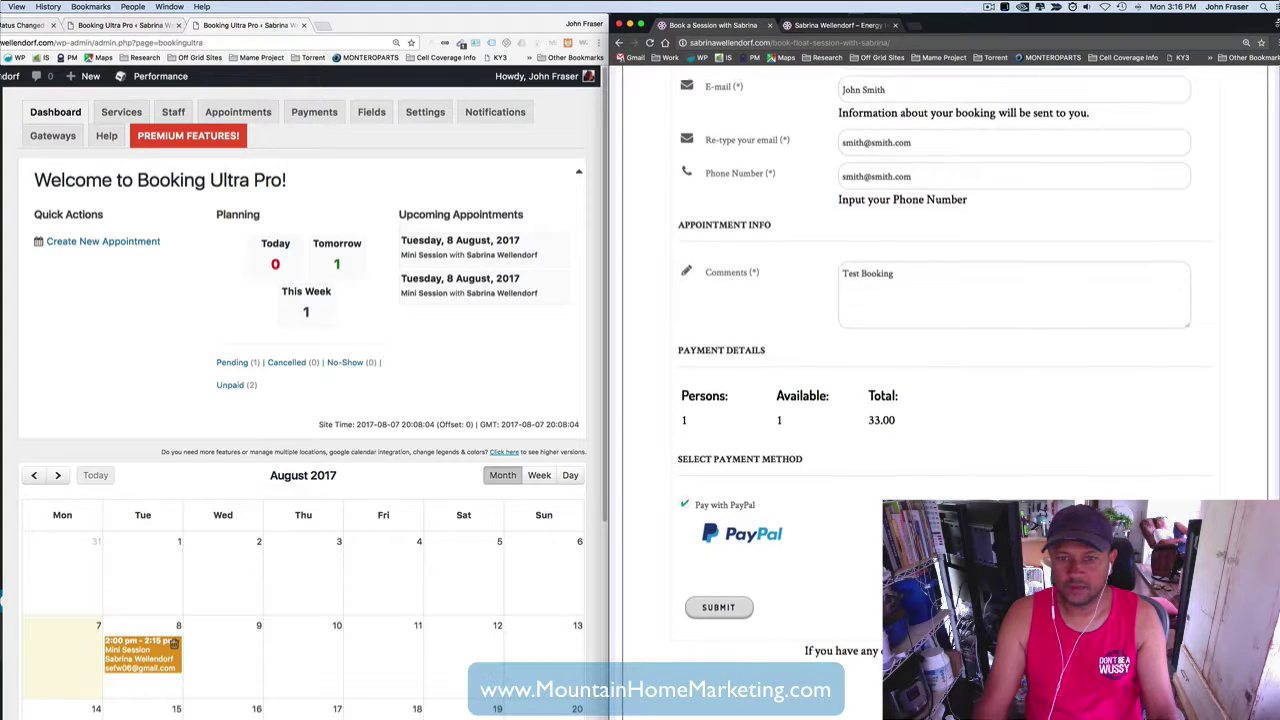
pyautogui.click(720, 610)
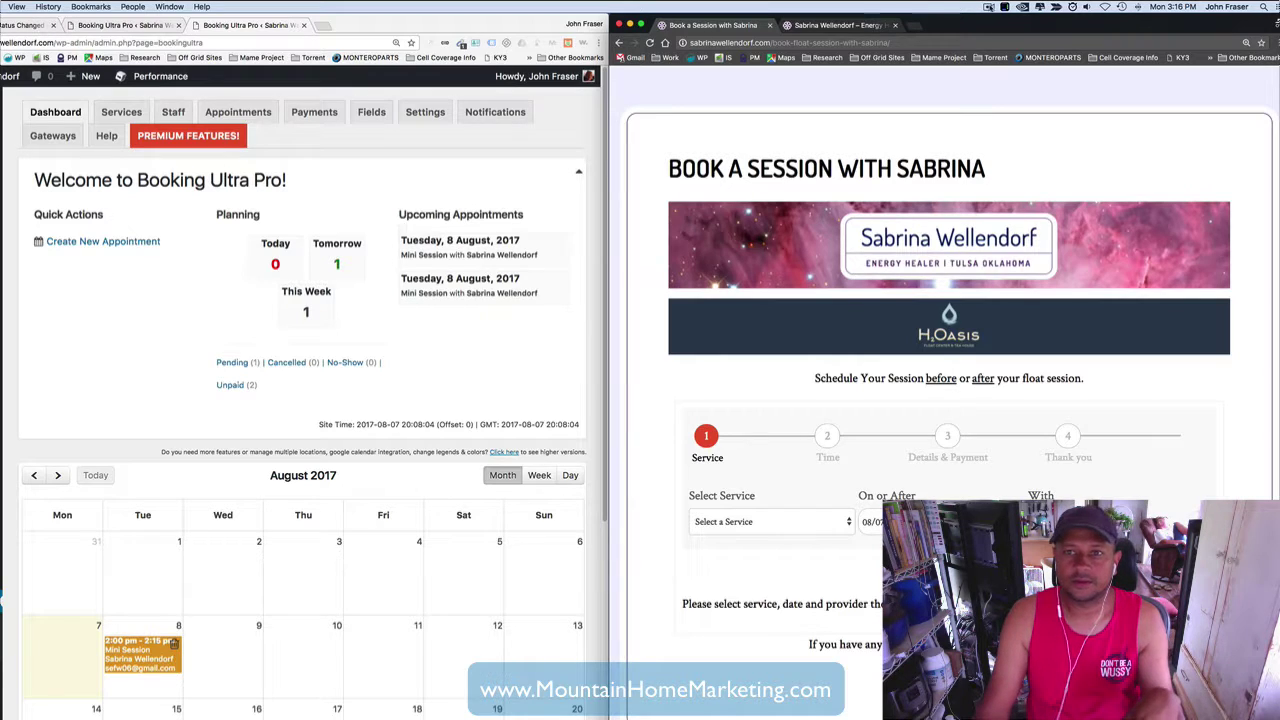
# - Switch to the browser tab showing the site homepage
pyautogui.moveTo(990, 38); pyautogui.dragTo(989, 38)
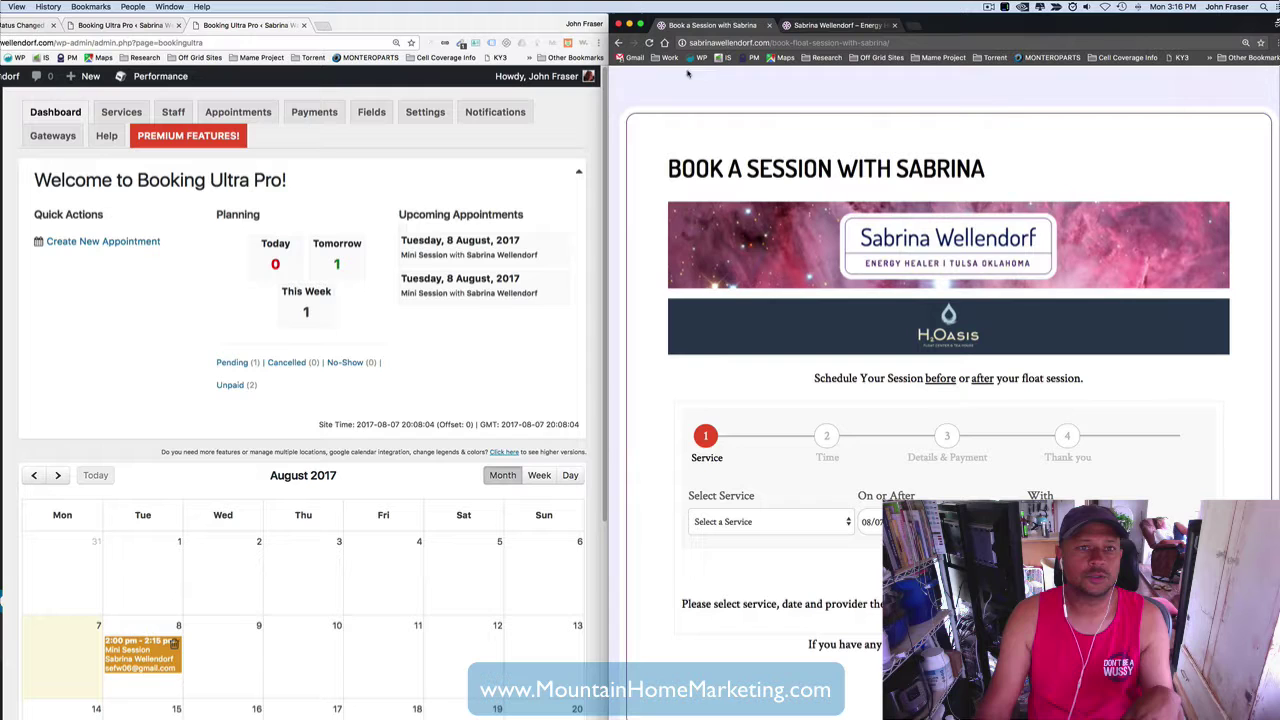
pyautogui.click(851, 28)
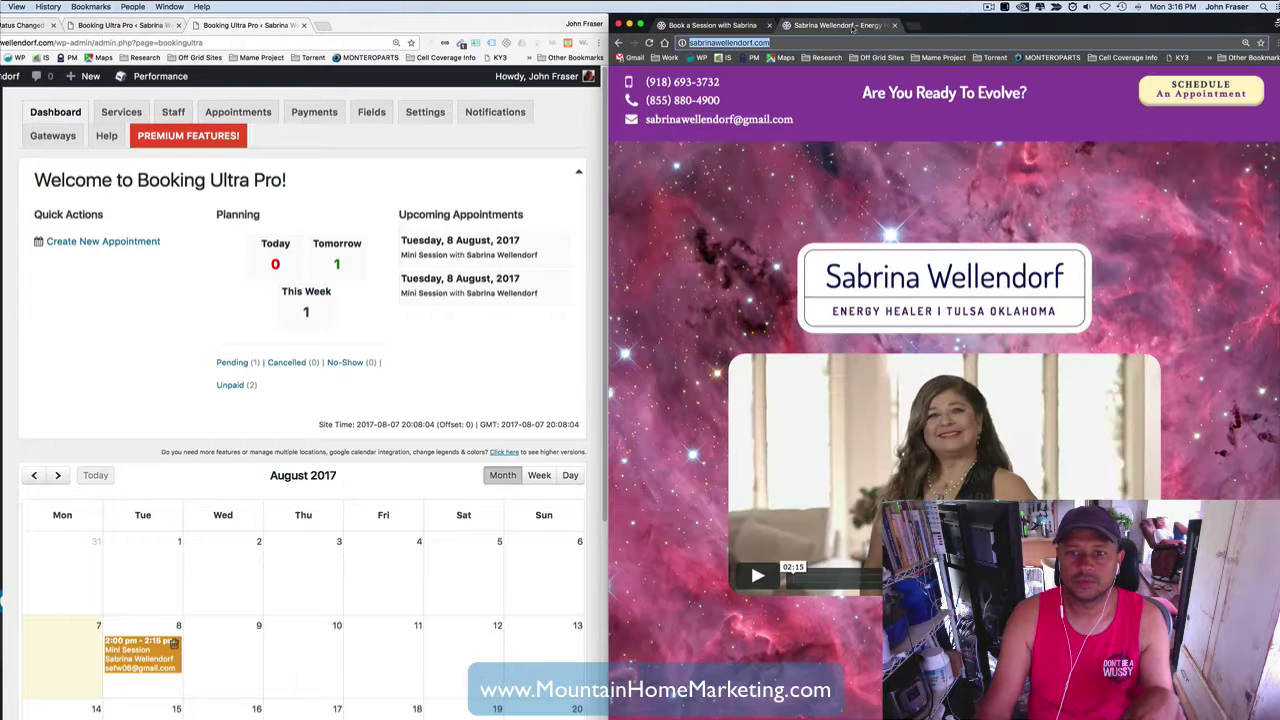
# - Close the extra homepage tab and enter the client's name in the booking form
pyautogui.click(894, 25)
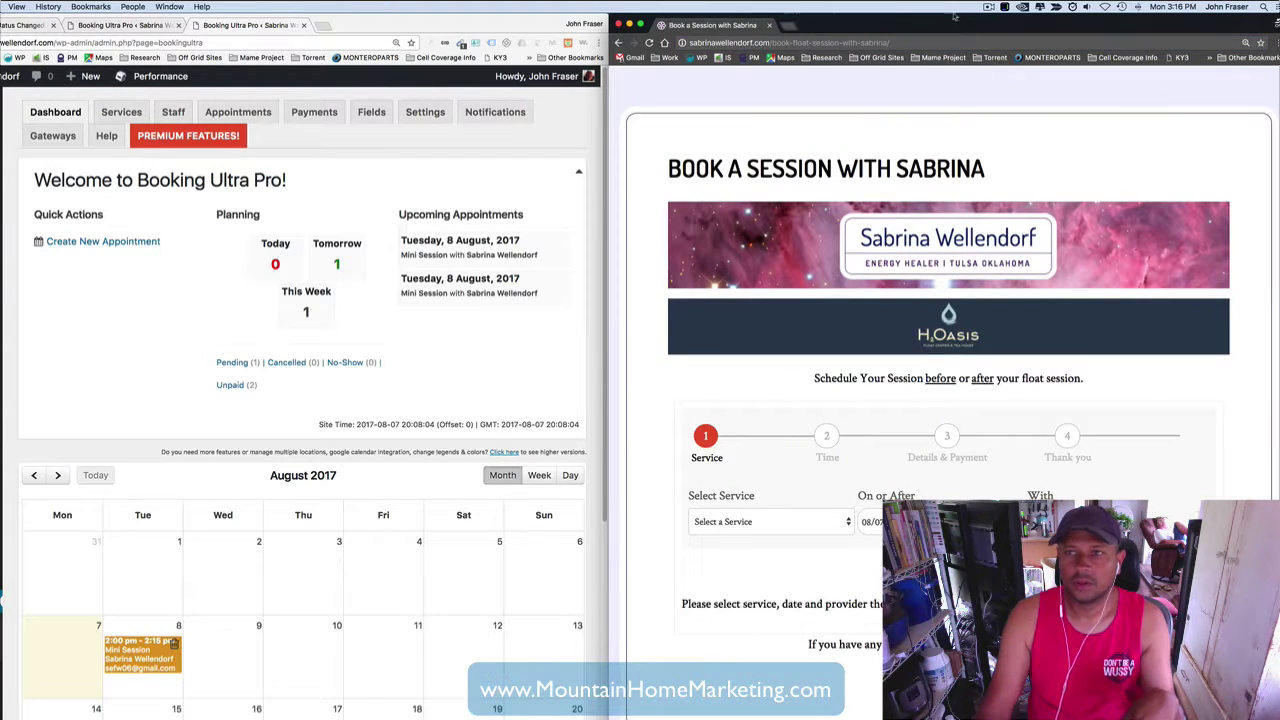
pyautogui.click(990, 7)
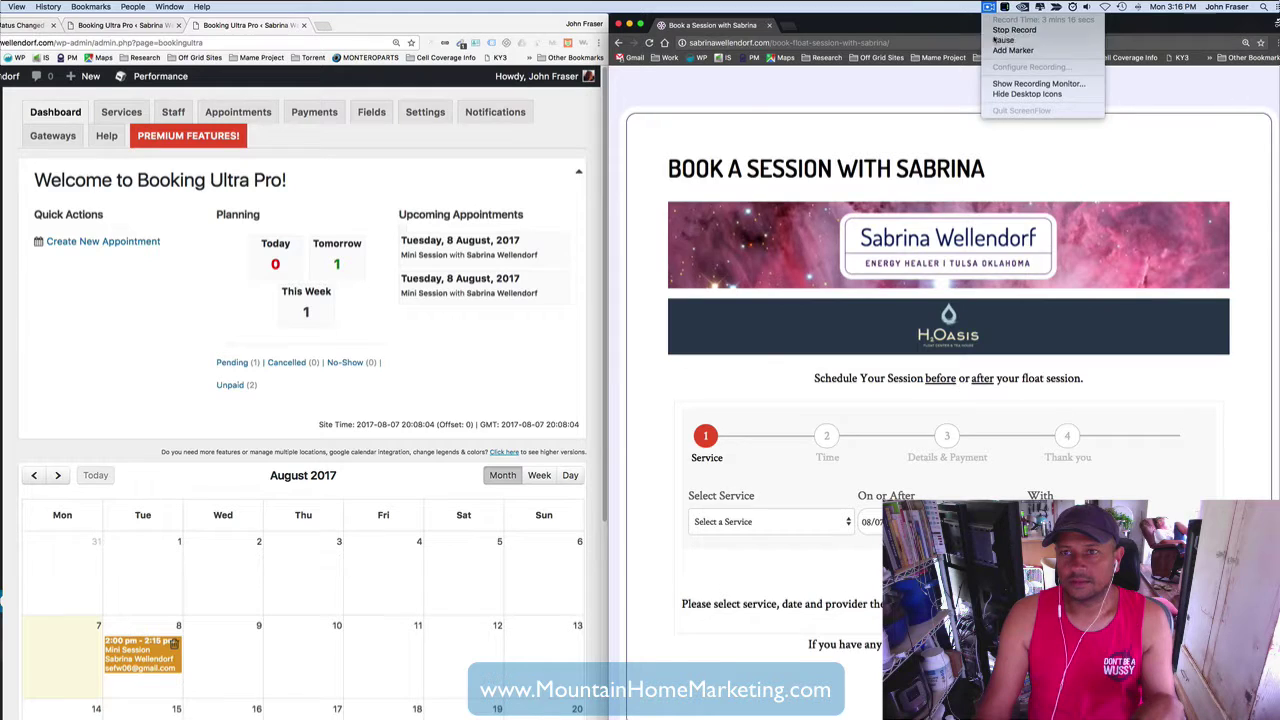
pyautogui.click(1003, 40)
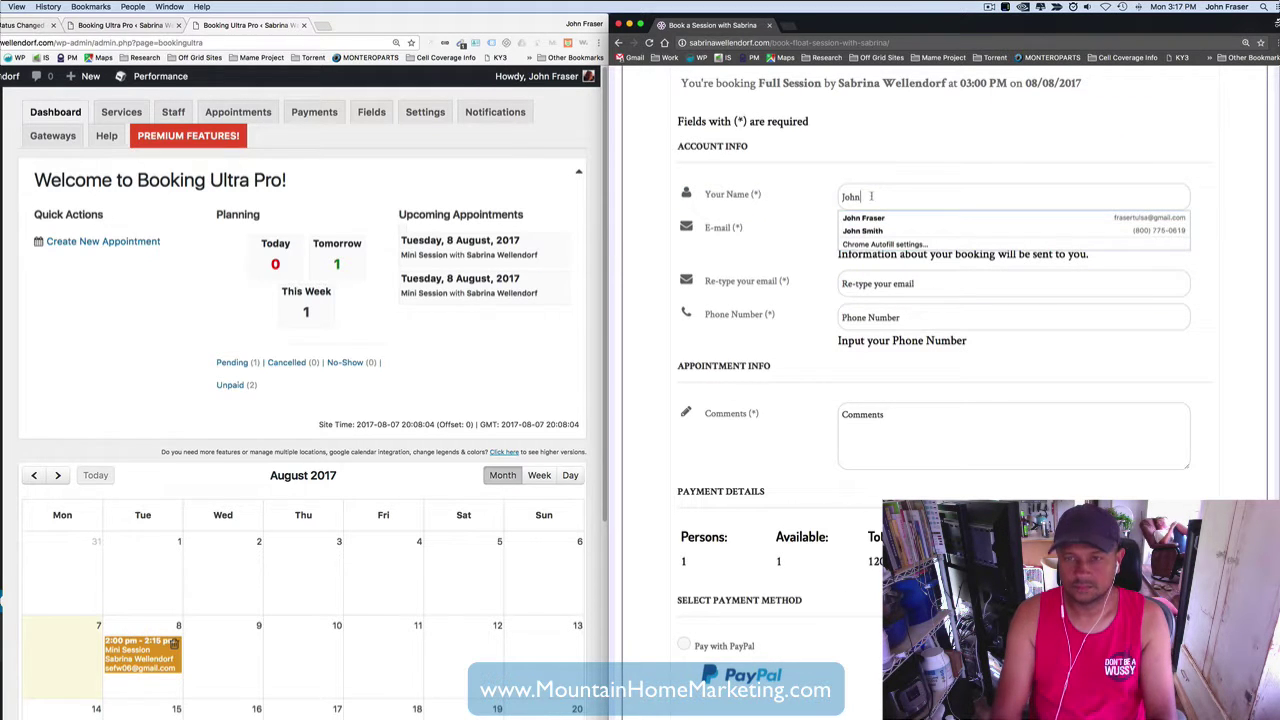
pyautogui.write('Fas')
pyautogui.press('BackSpace')
pyautogui.press('BackSpace')
pyautogui.press('BackSpace')
pyautogui.write('Fraser')
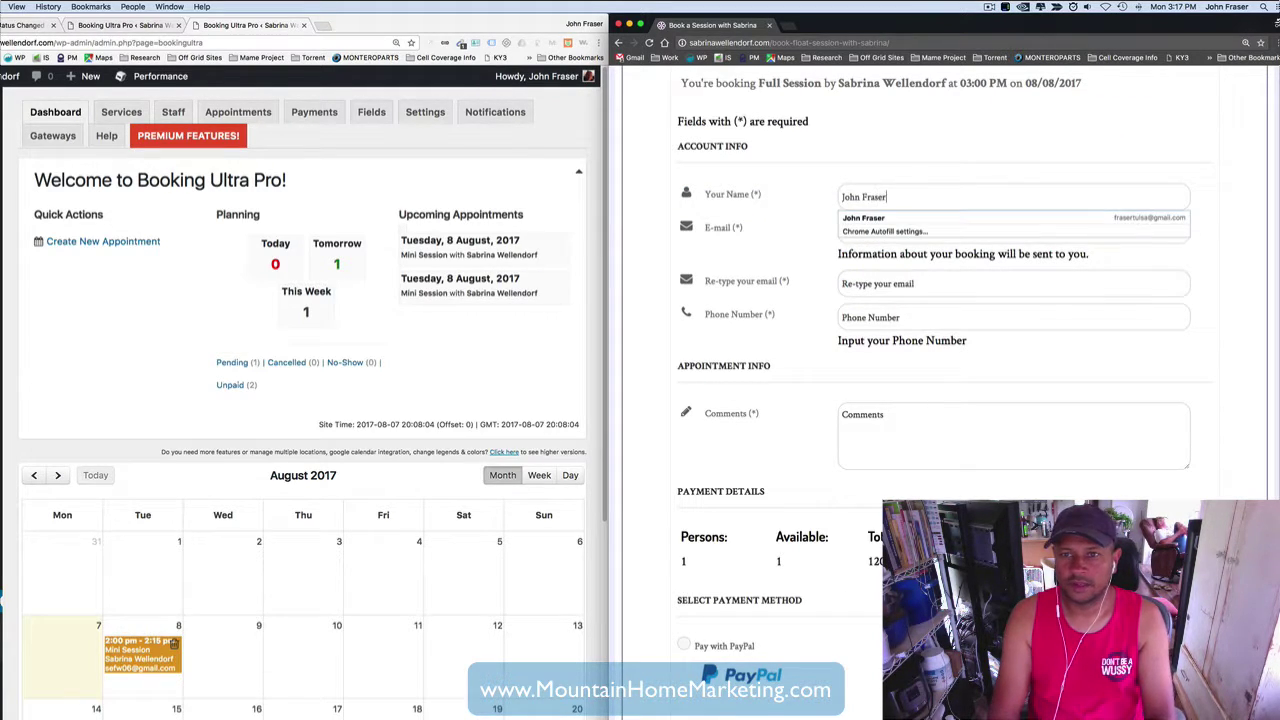
pyautogui.press('Tab')
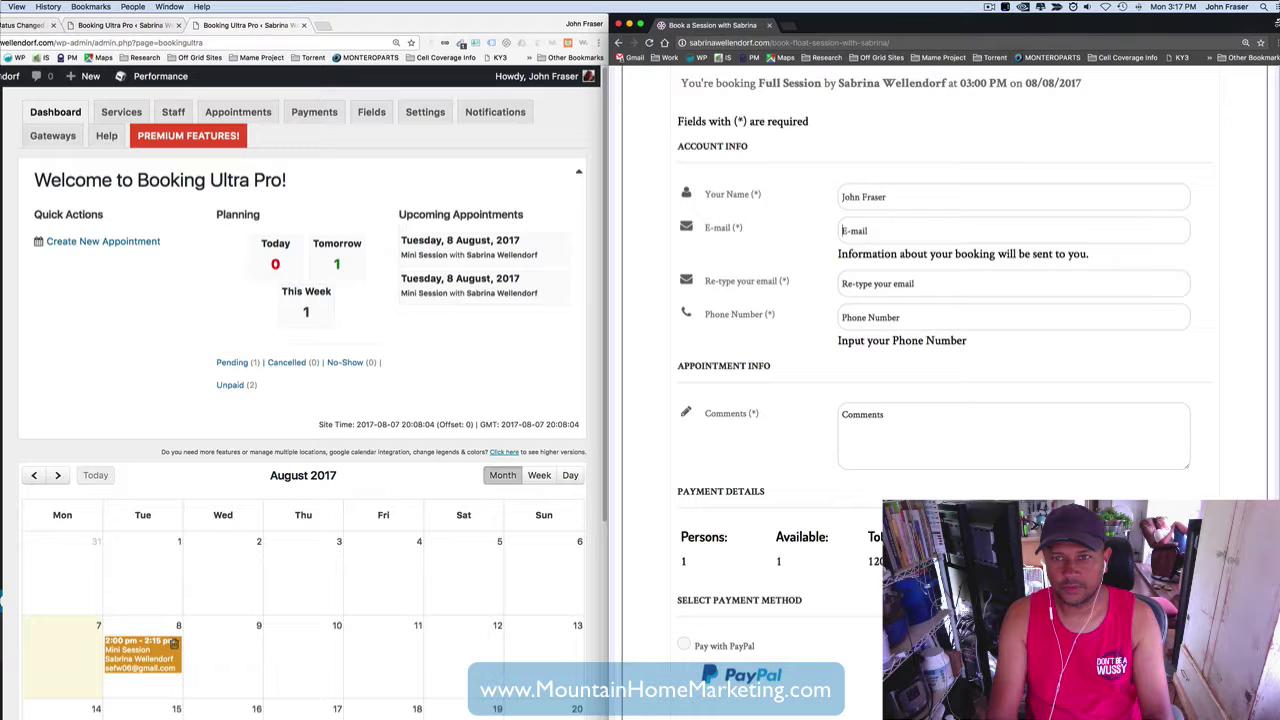
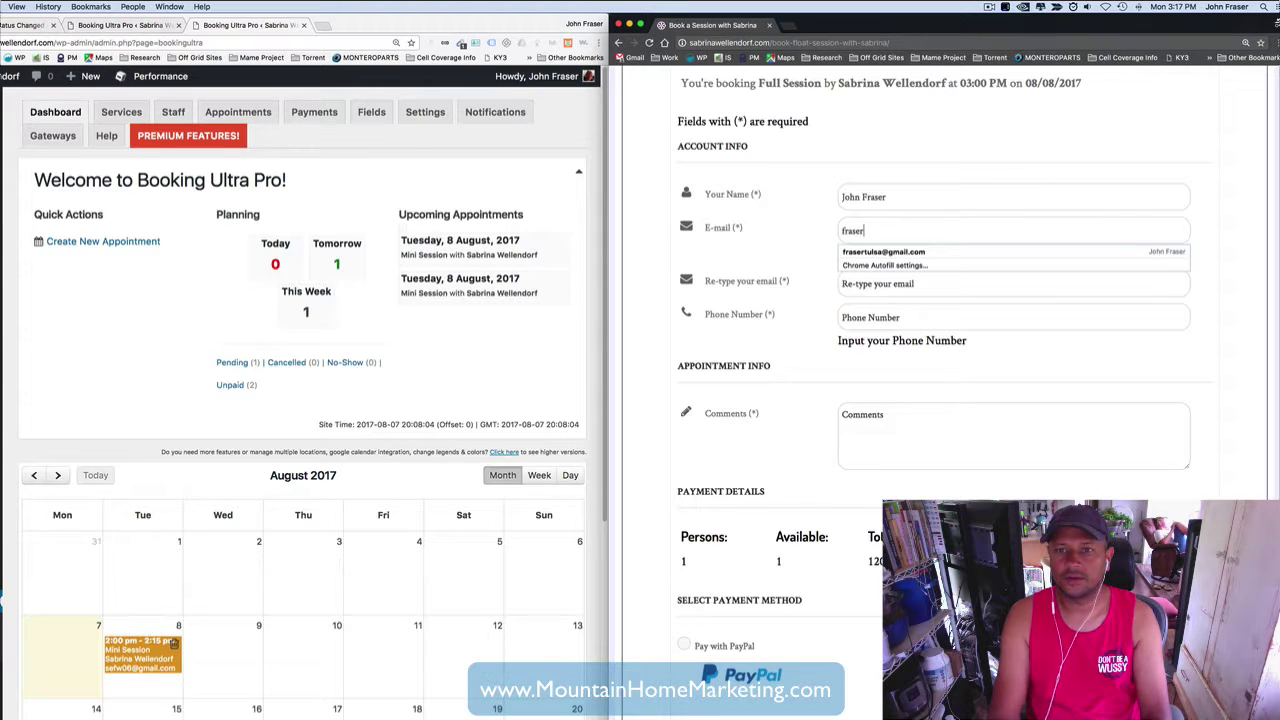
# - Enter the client's e-mail address, correcting the mistyped entries
pyautogui.press('Tab')
pyautogui.write('f')
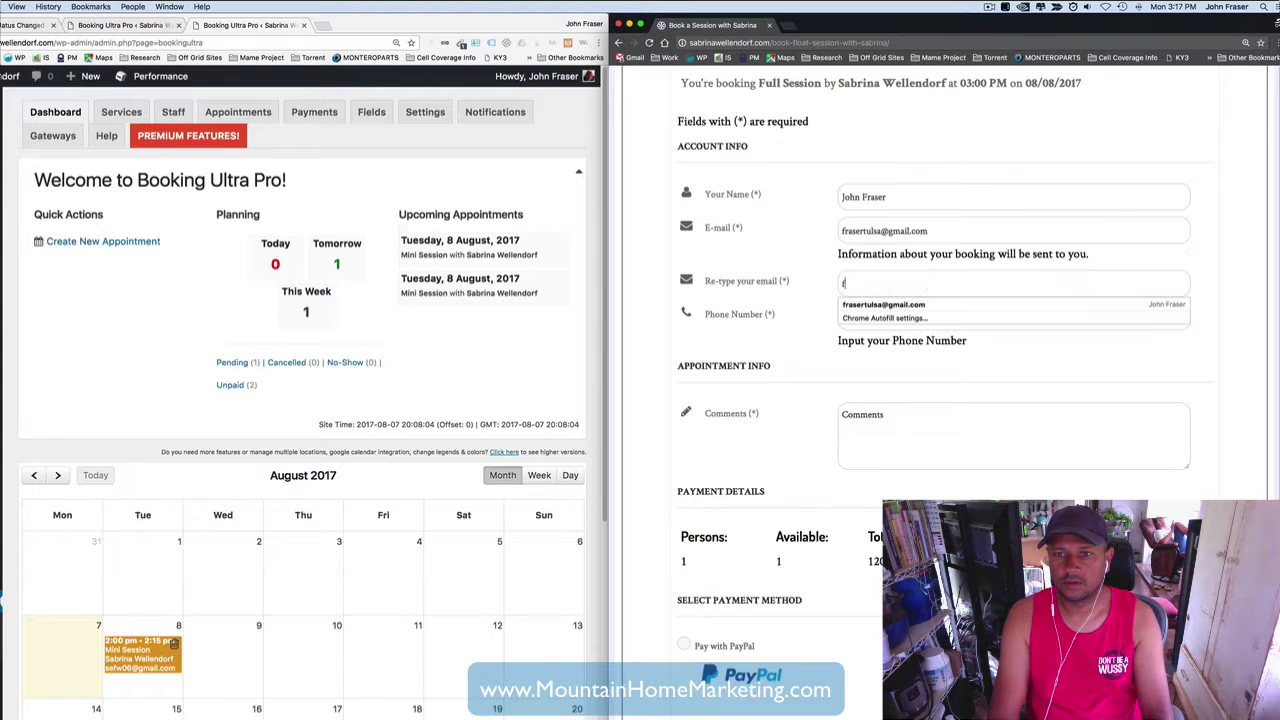
pyautogui.write('r')
pyautogui.press('BackSpace')
pyautogui.press('BackSpace')
pyautogui.hotkey('shift', 'Tab')
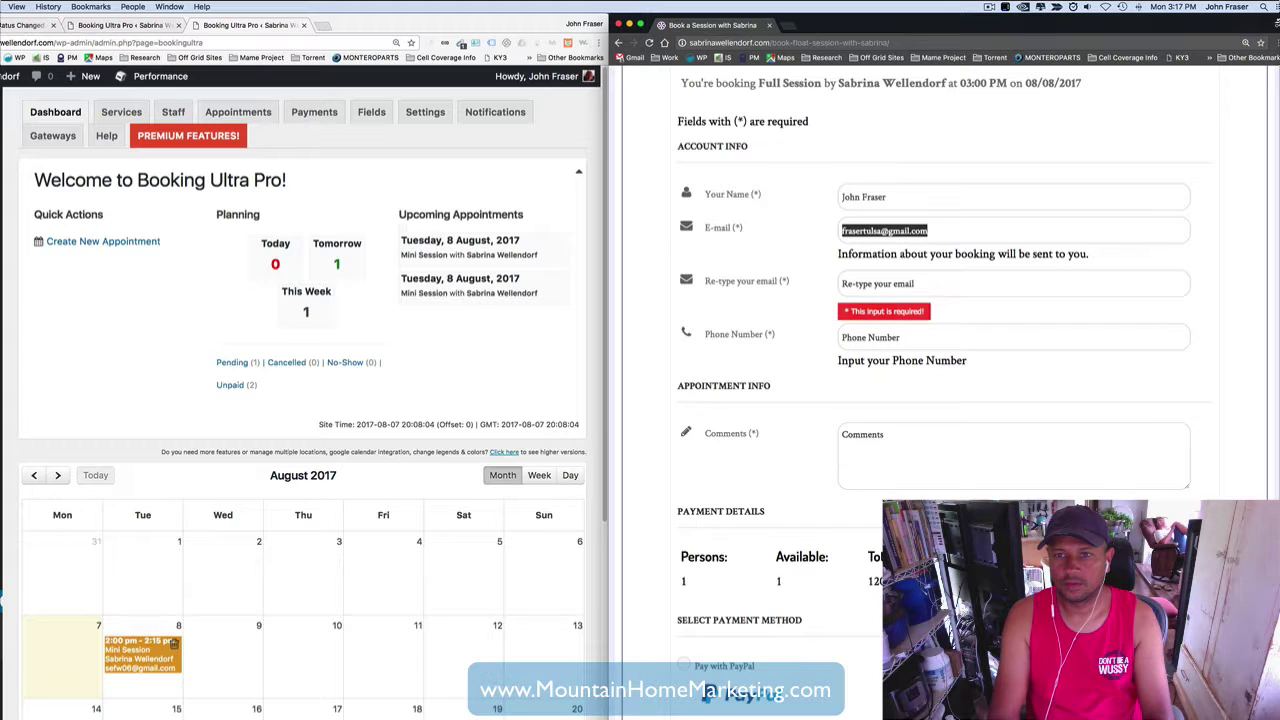
pyautogui.write('sale')
pyautogui.press('BackSpace')
pyautogui.press('BackSpace')
pyautogui.press('BackSpace')
pyautogui.press('BackSpace')
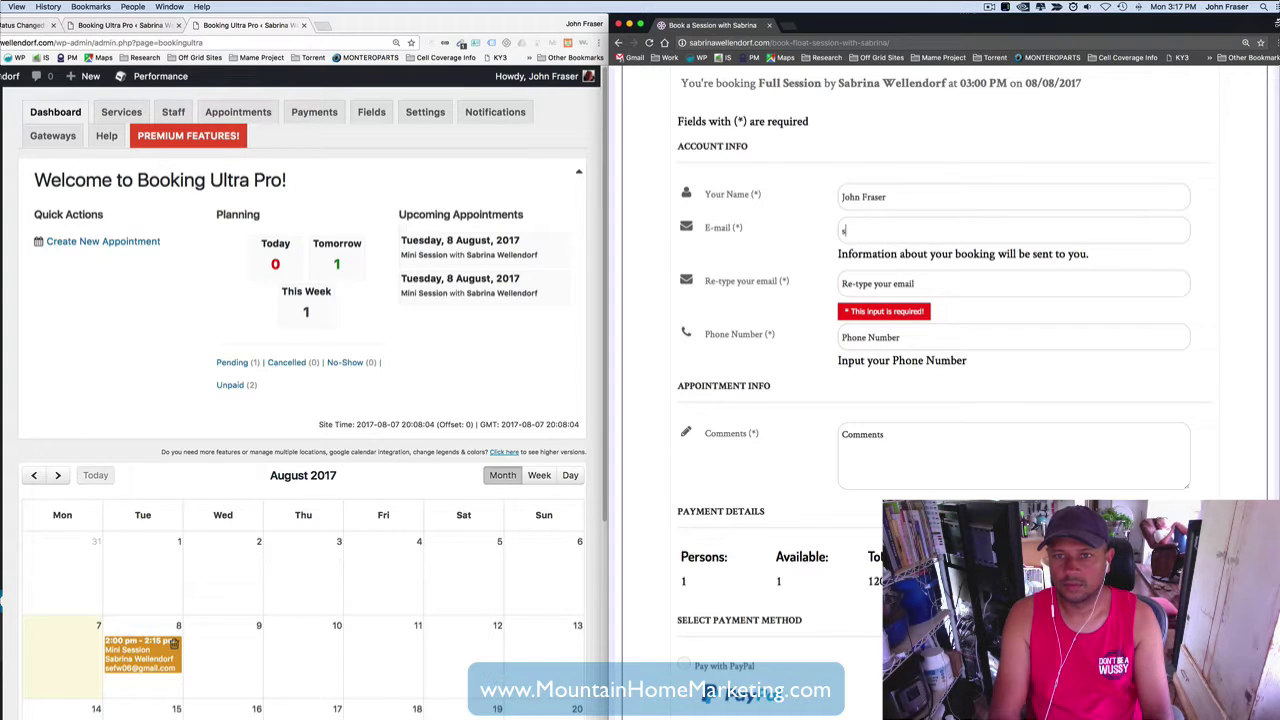
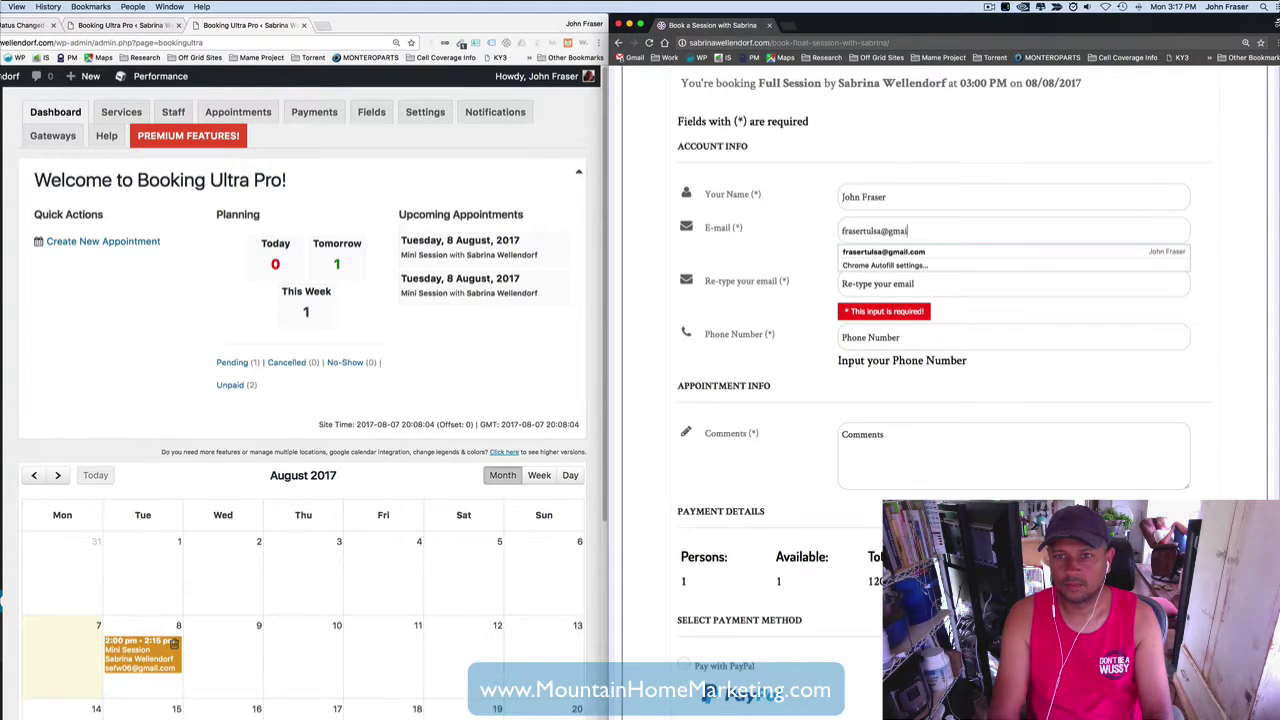
pyautogui.press('Tab')
# - Re-type the e-mail, then enter the phone number and the comment 'Text Booking'
pyautogui.write('fraser')
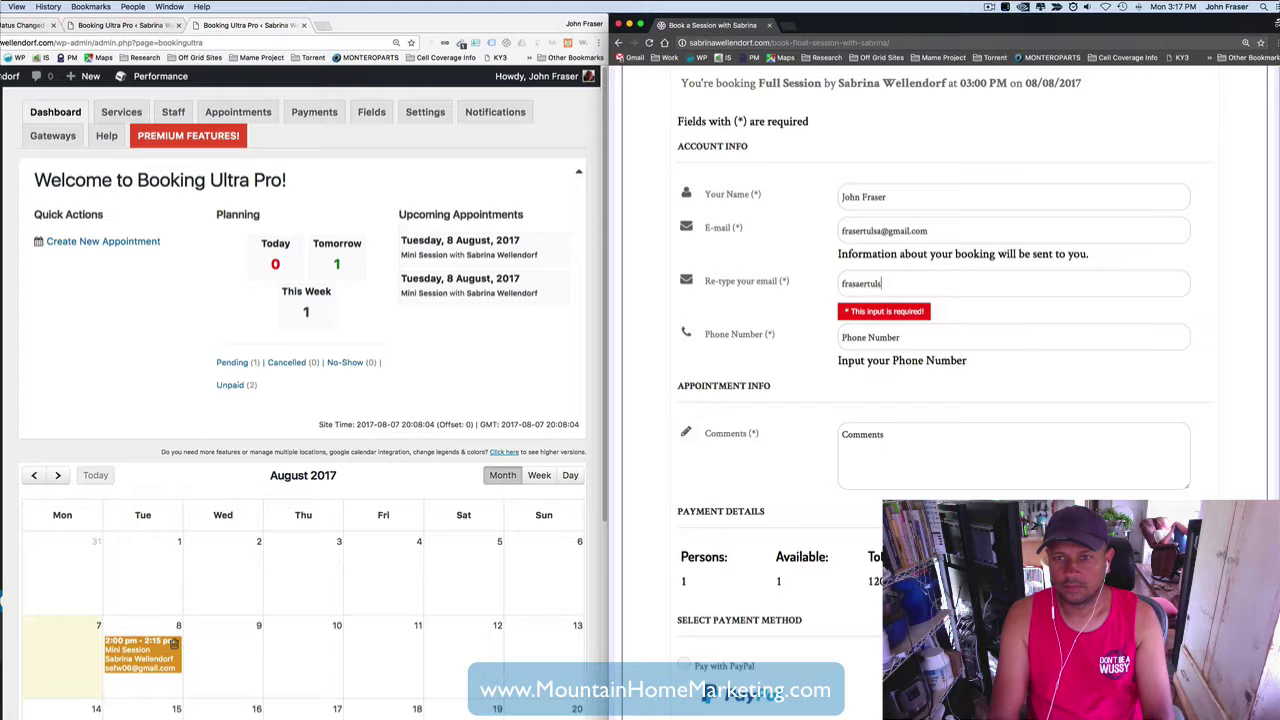
pyautogui.press('BackSpace')
pyautogui.press('BackSpace')
pyautogui.press('BackSpace')
pyautogui.press('BackSpace')
pyautogui.press('BackSpace')
pyautogui.press('BackSpace')
pyautogui.press('BackSpace')
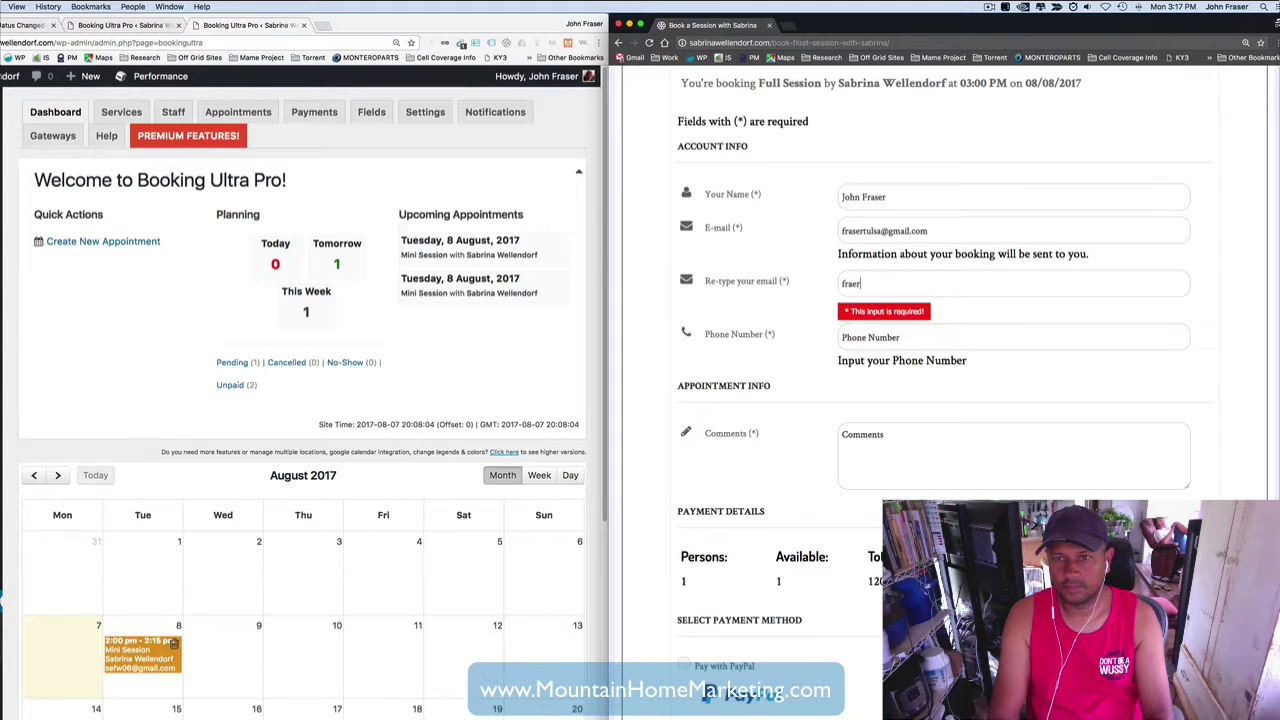
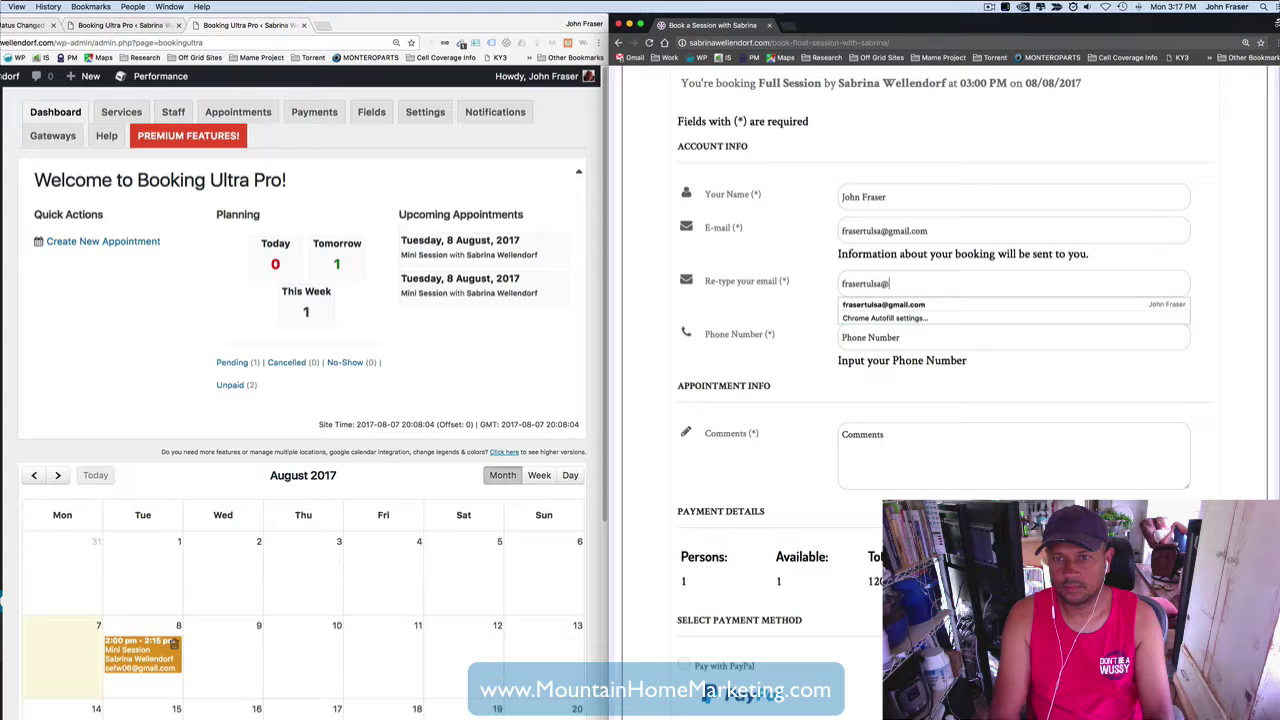
pyautogui.press('Tab')
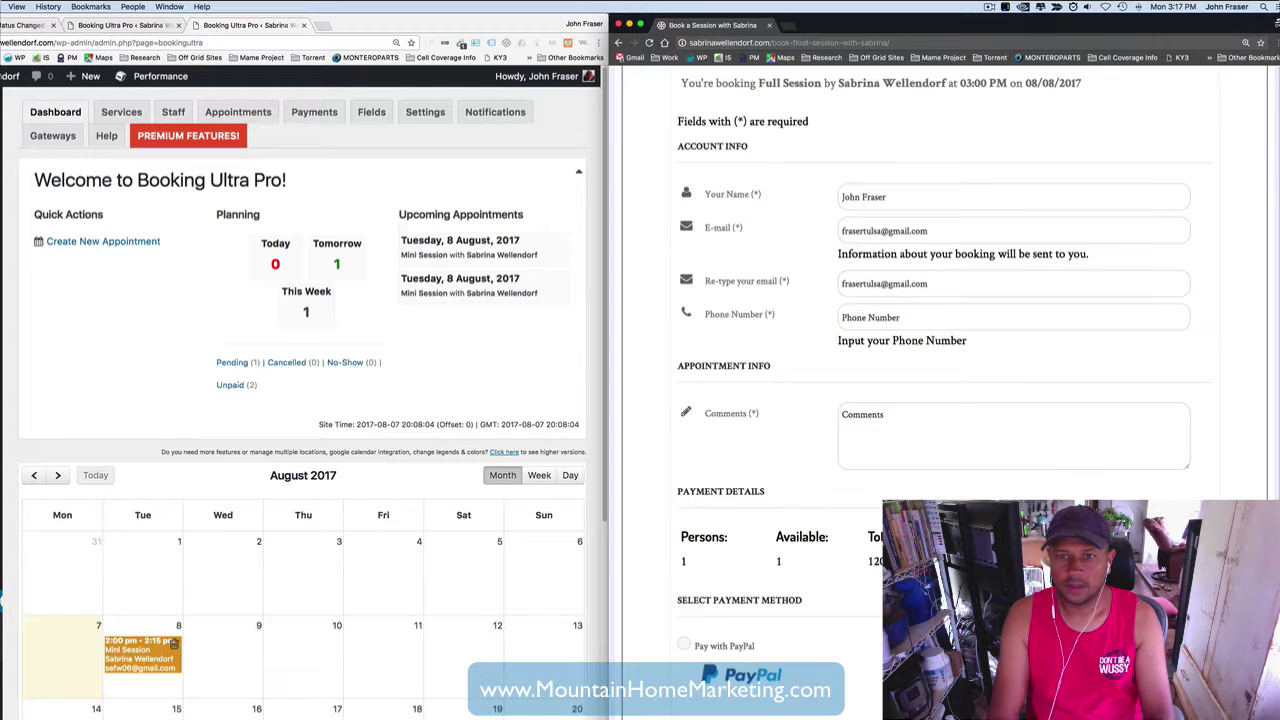
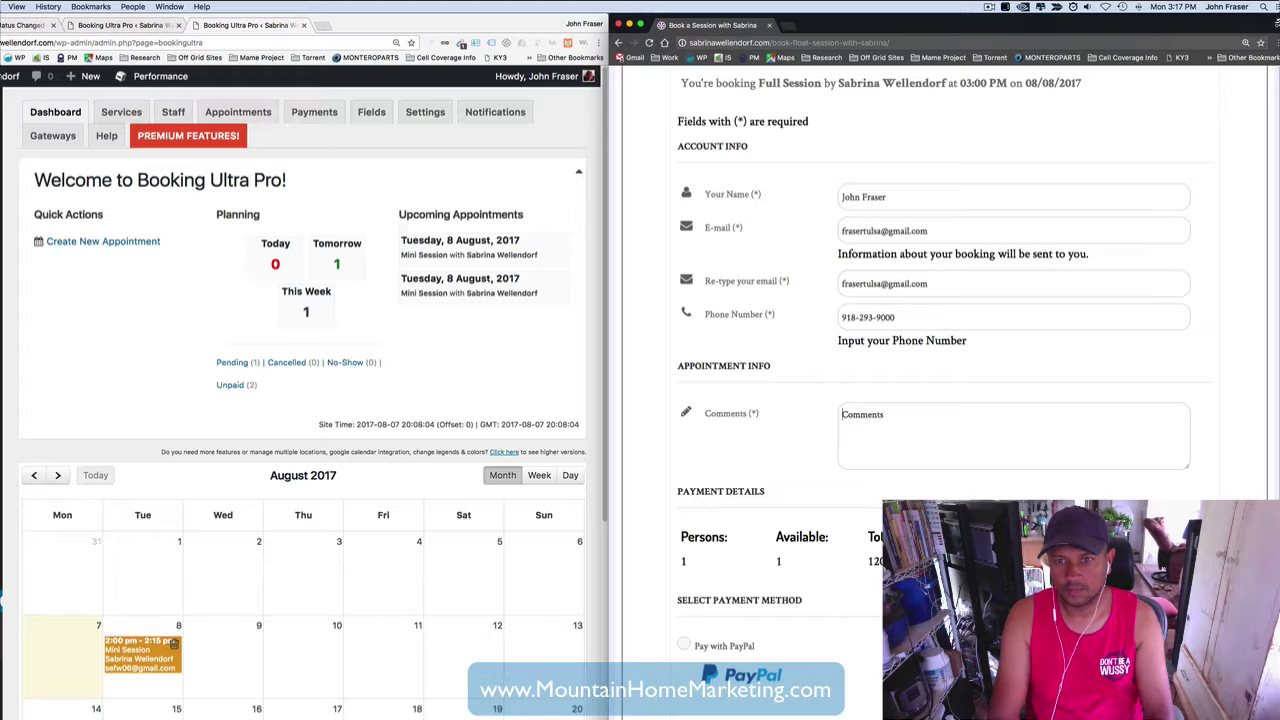
pyautogui.write('Text')
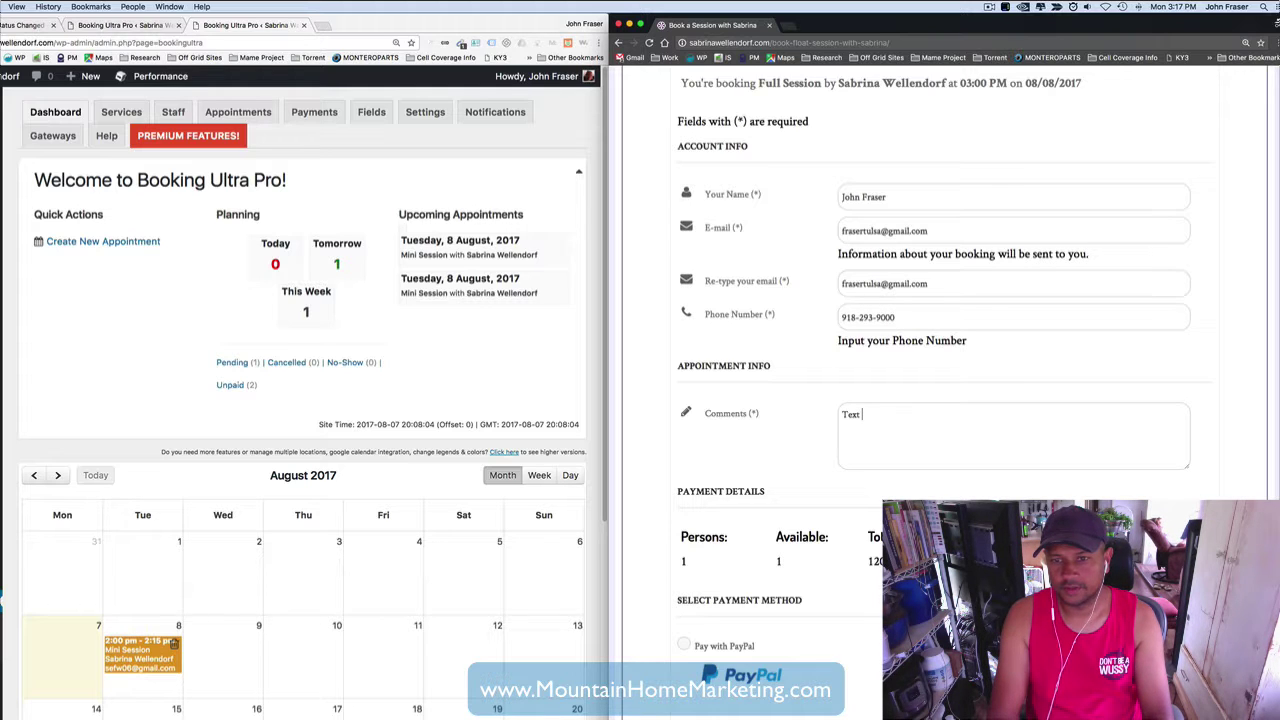
pyautogui.write(' Booking')
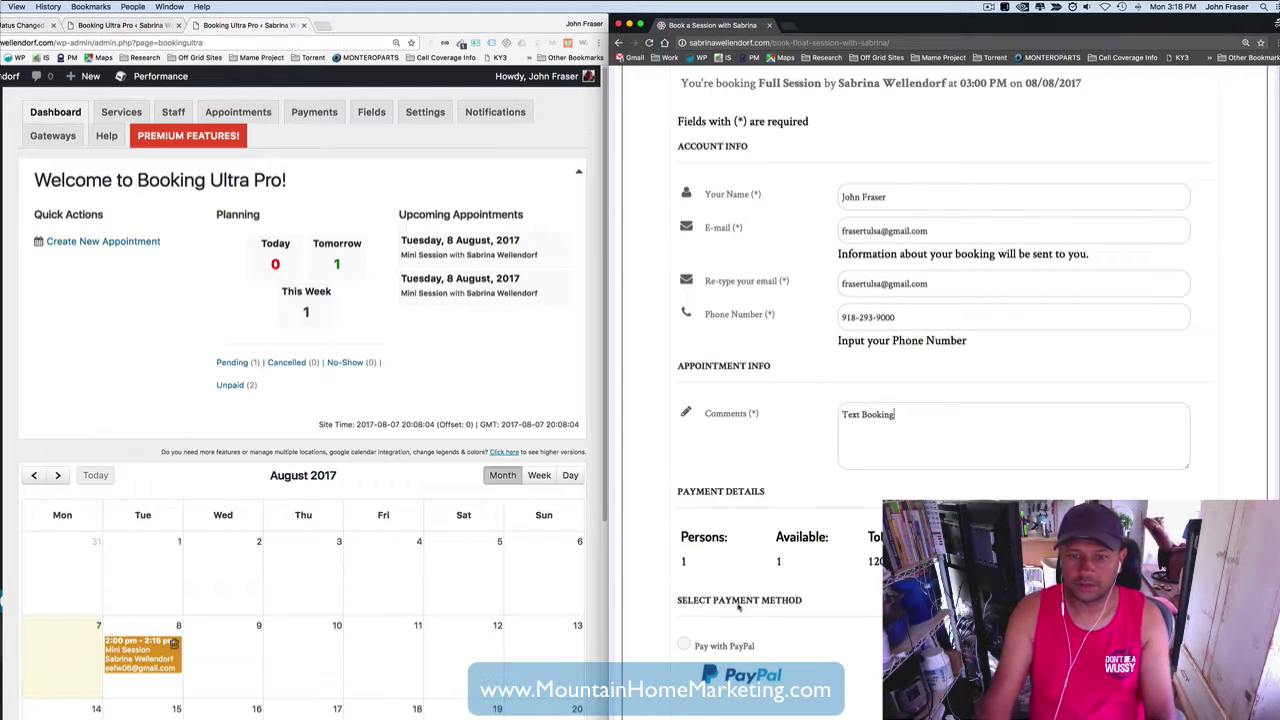
# - Pay with PayPal, log in with the account password to view the $120.00 options, then close checkout
pyautogui.click(684, 646)
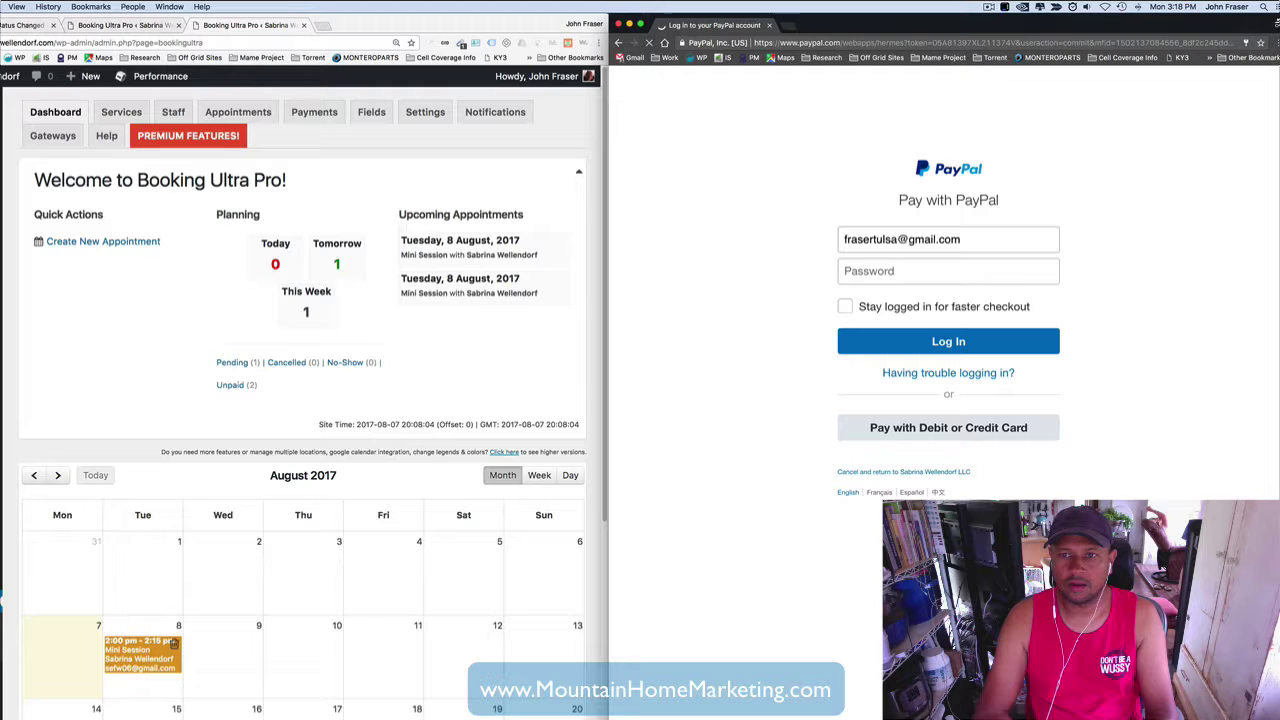
pyautogui.click(869, 270)
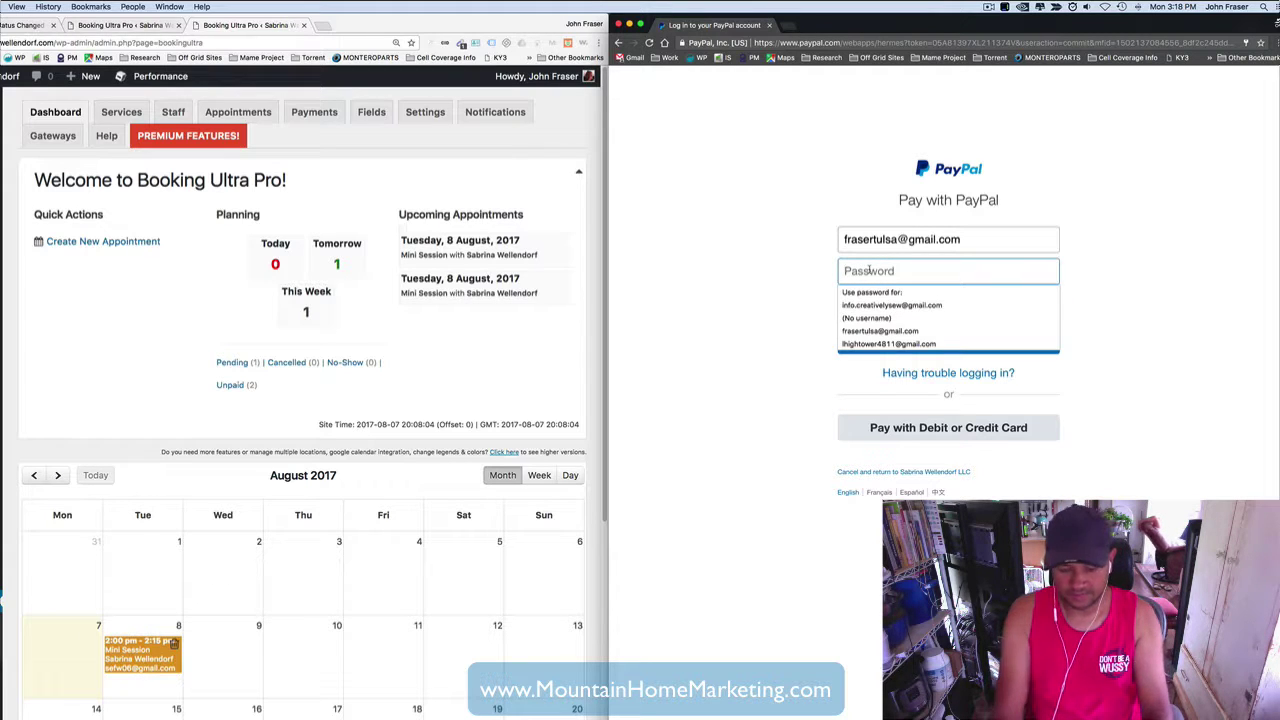
pyautogui.write('****')
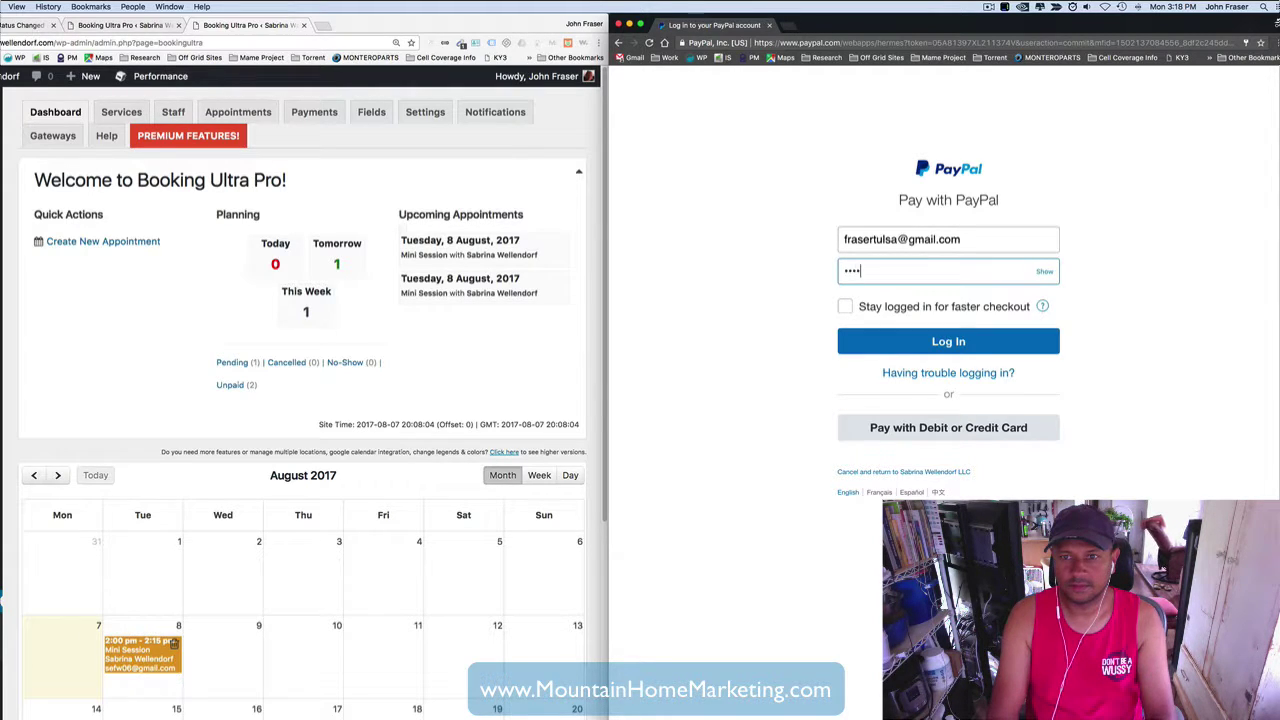
pyautogui.press('Return')
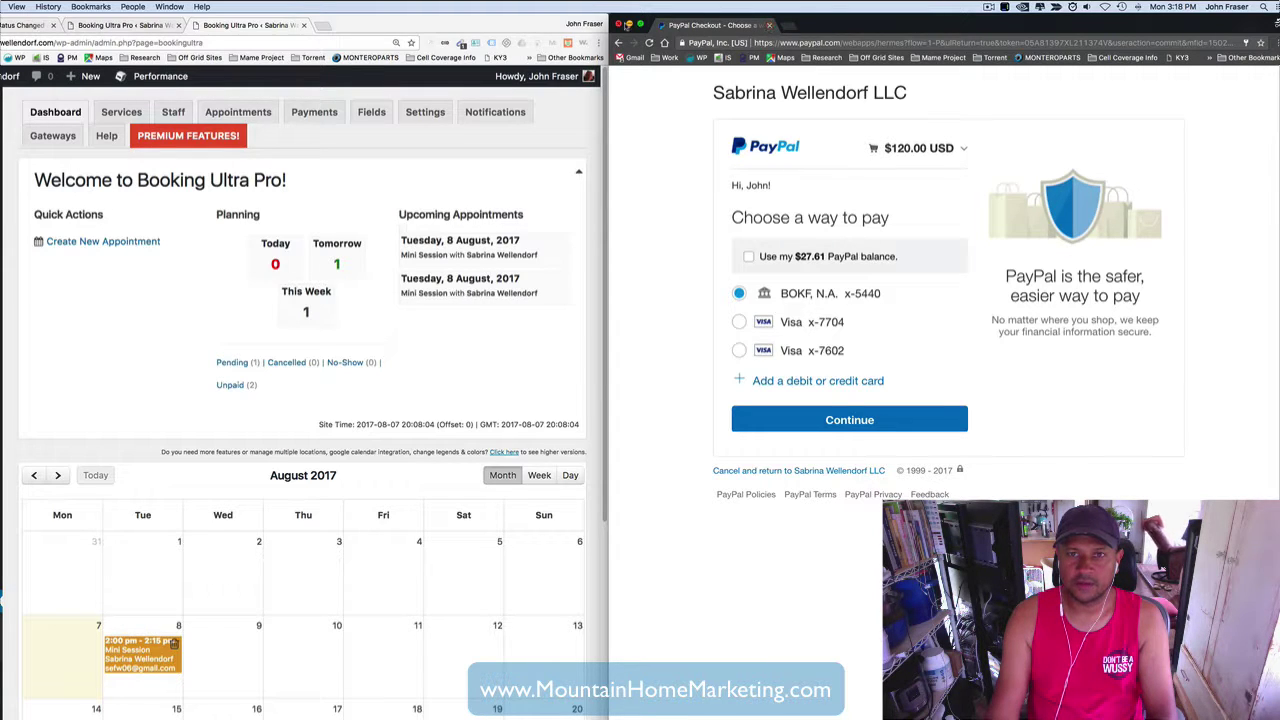
pyautogui.click(768, 25)
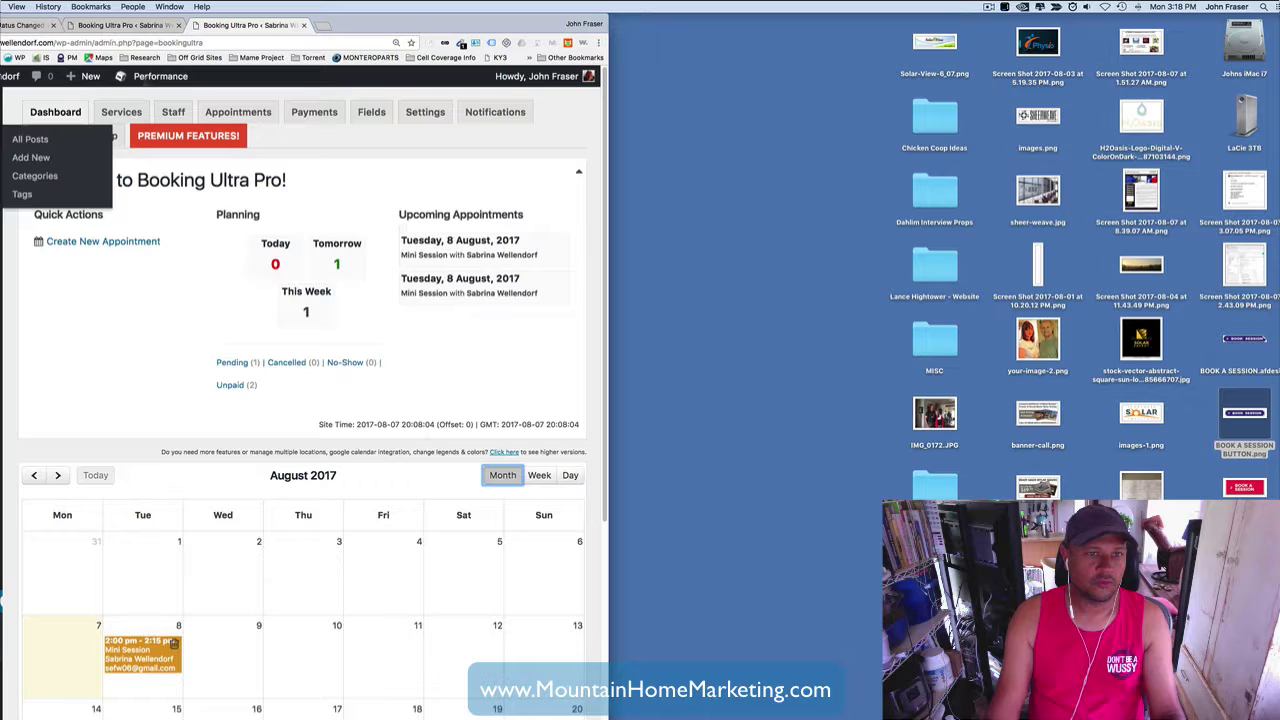
# - Reload the dashboard and edit appointment 3, the 03:00 PM Full Session on 08/08/2017
pyautogui.press('super+r')
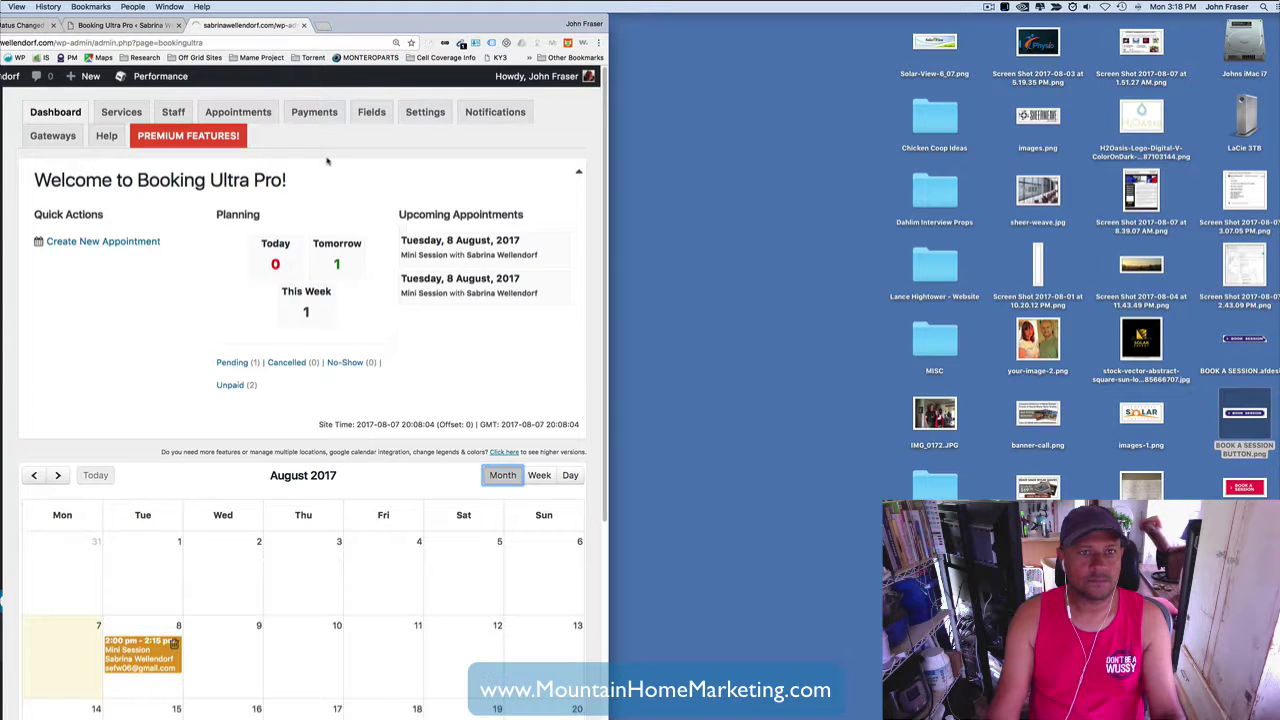
pyautogui.click(239, 113)
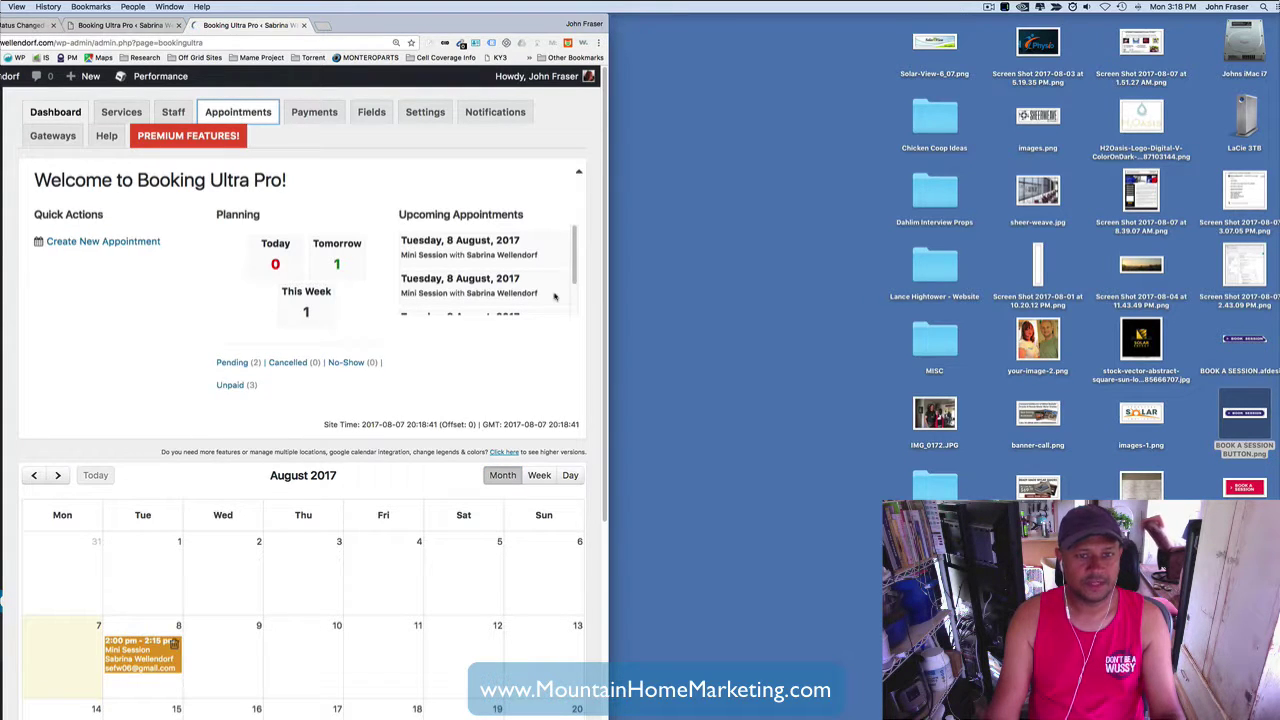
pyautogui.moveTo(607, 524); pyautogui.dragTo(632, 530)
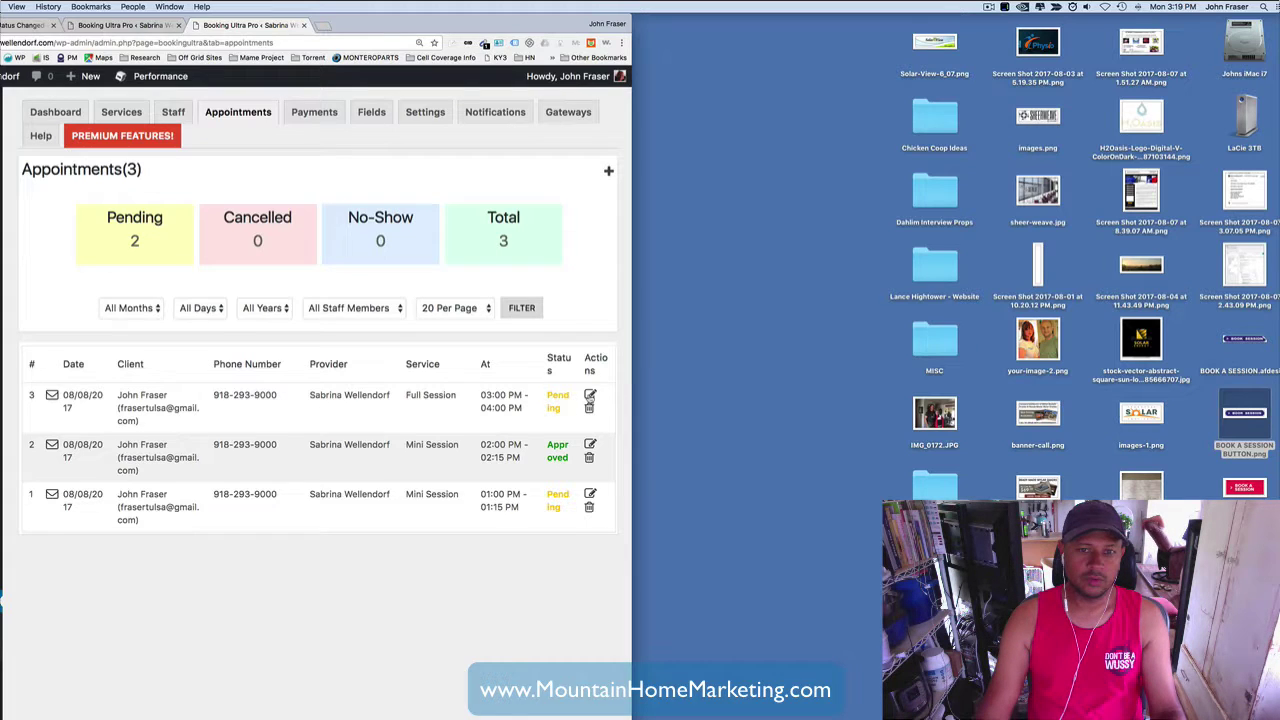
pyautogui.click(590, 396)
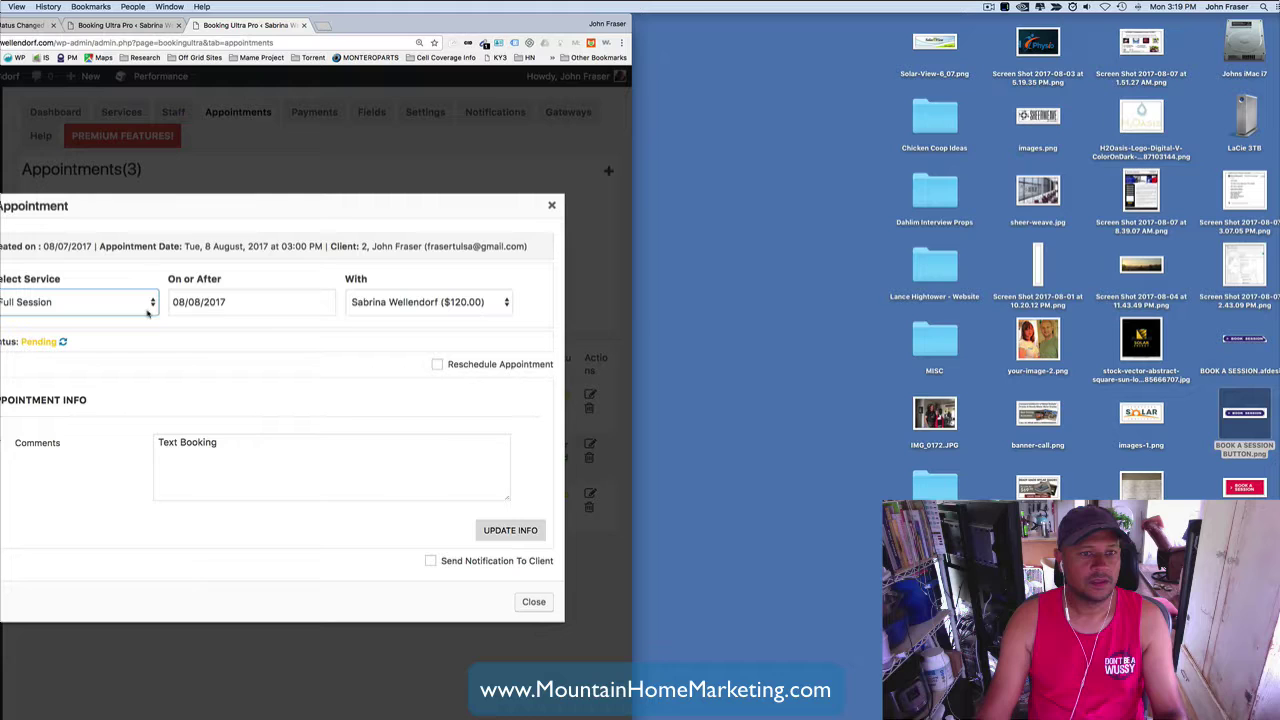
# - Set the 03:00 PM Full Session to Approved with client notification, then close the editor
pyautogui.click(57, 400)
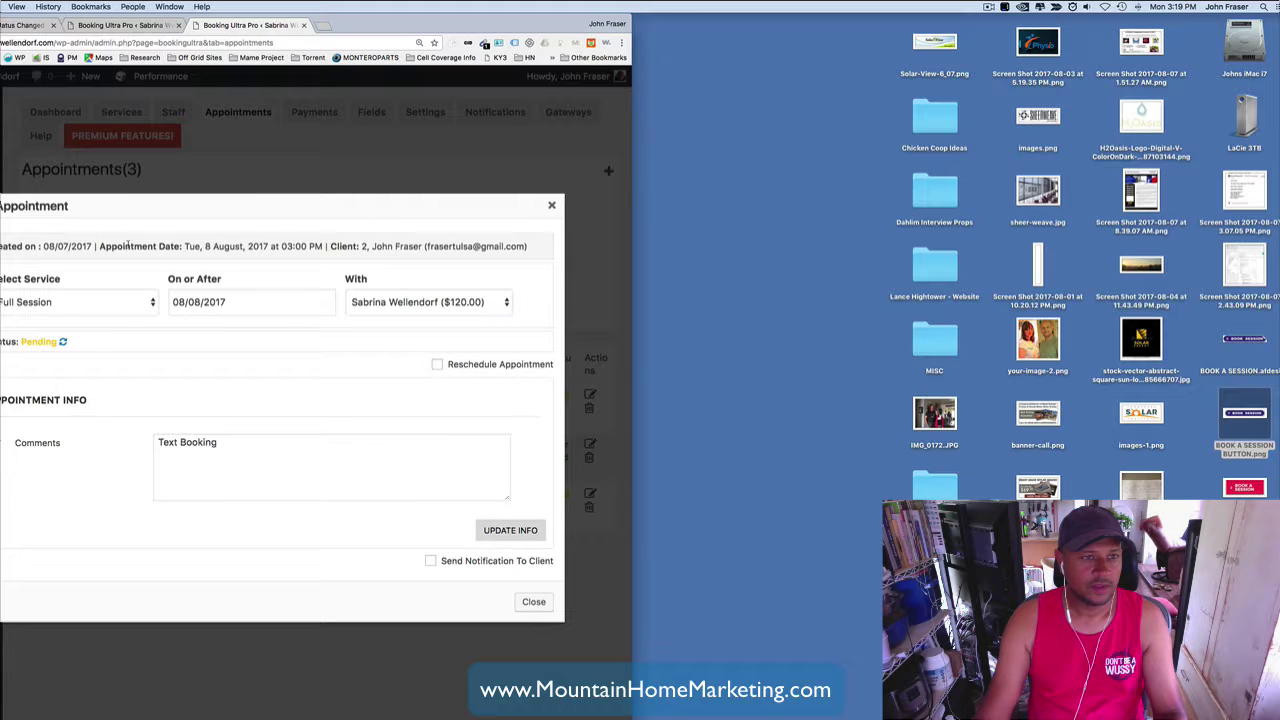
pyautogui.moveTo(181, 246); pyautogui.dragTo(325, 246)
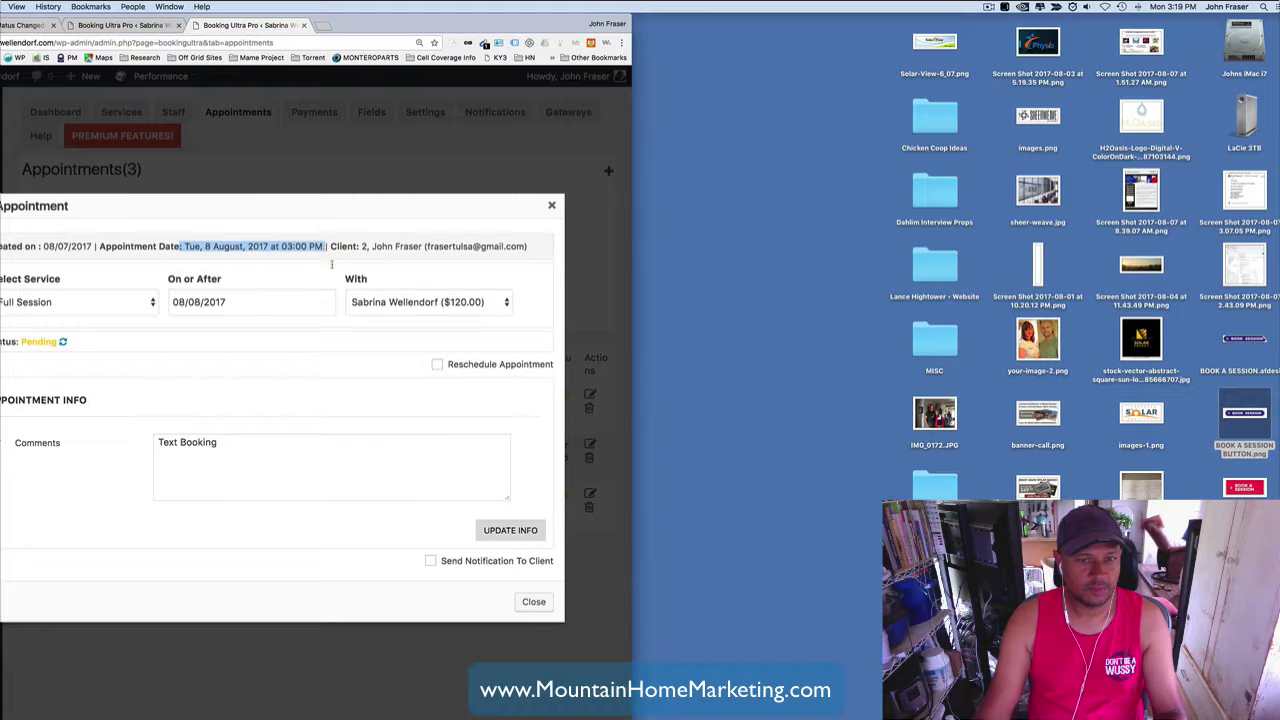
pyautogui.click(360, 372)
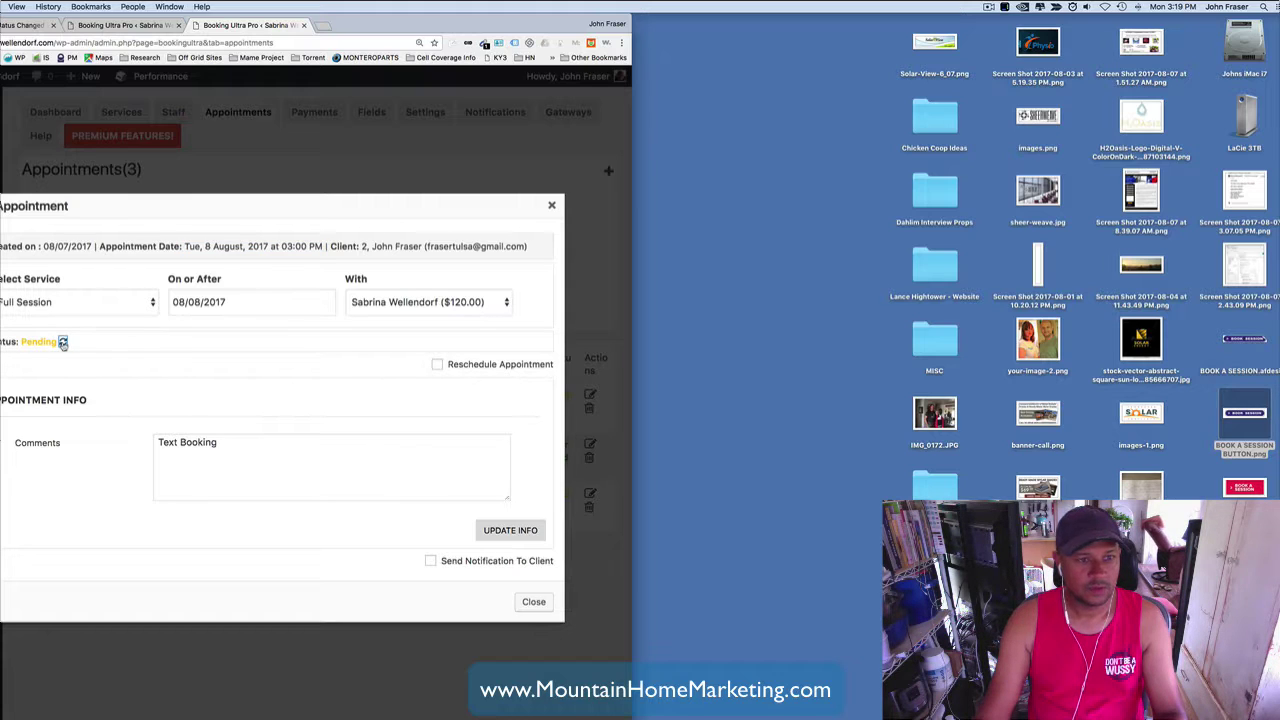
pyautogui.click(62, 342)
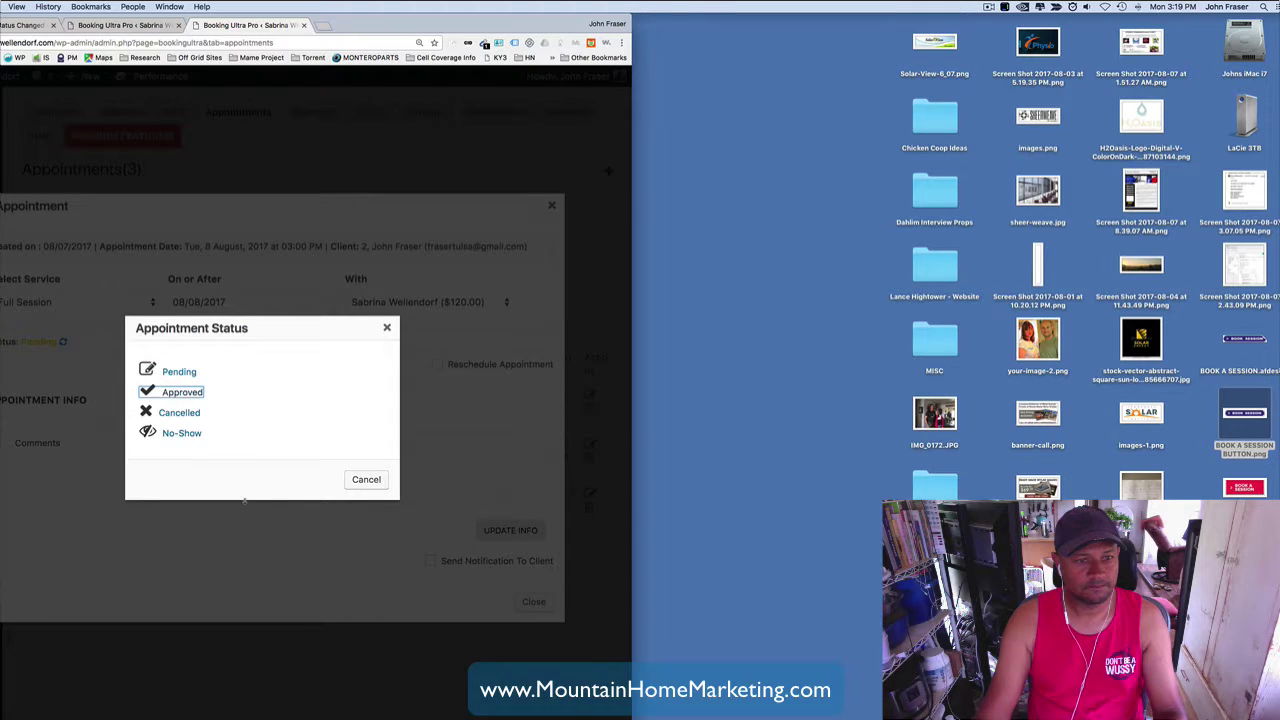
pyautogui.click(366, 480)
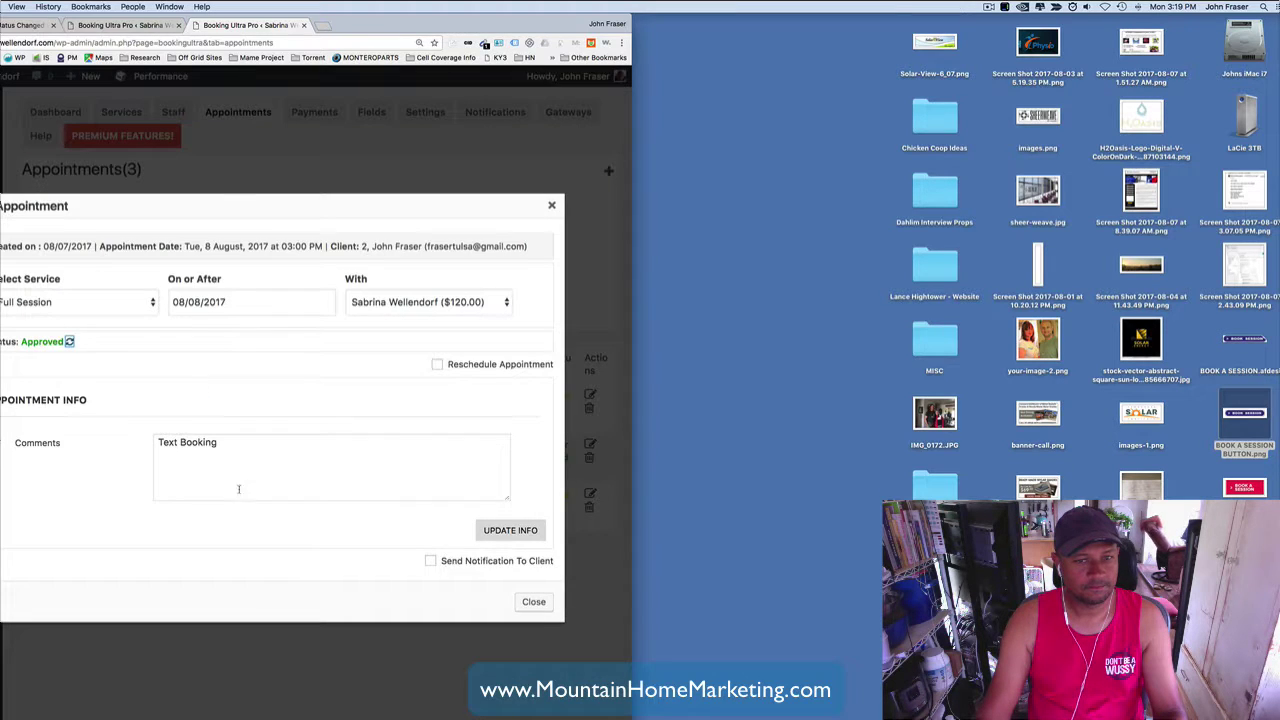
pyautogui.click(431, 563)
pyautogui.click(531, 605)
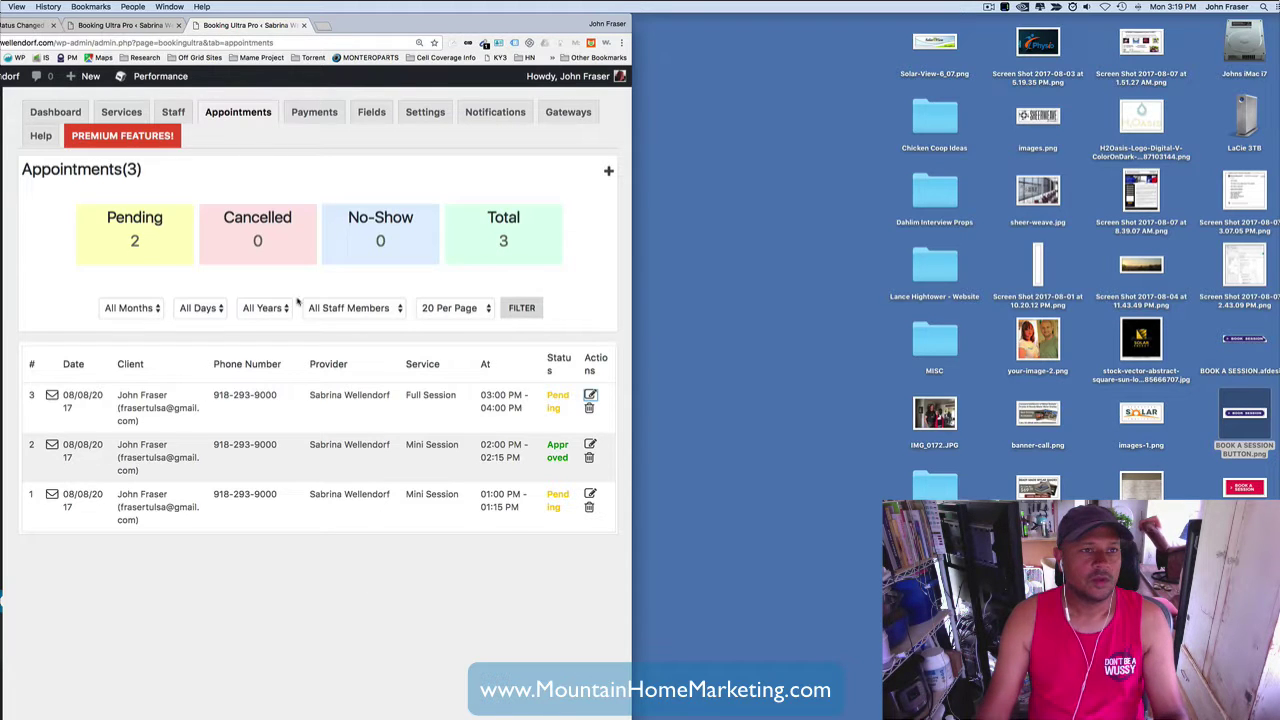
# - In Gmail, open the Appointment Status Changed e-mail from the Primary inbox
pyautogui.click(15, 26)
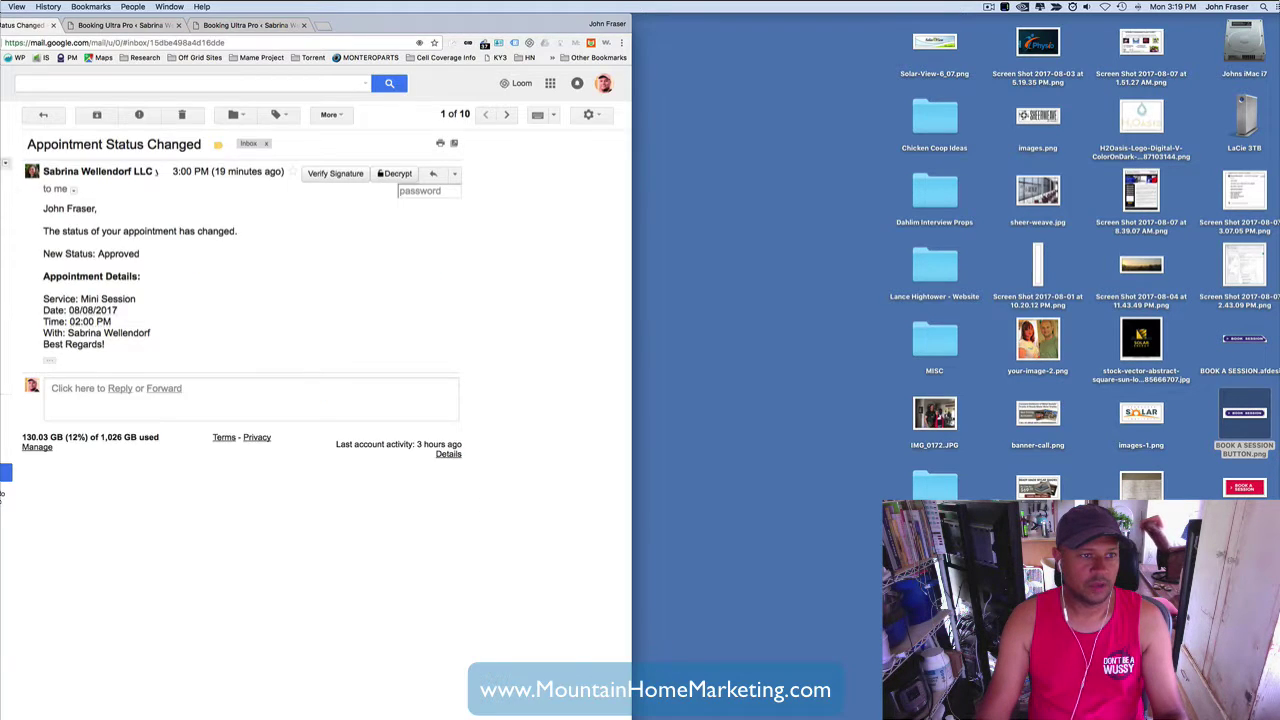
pyautogui.click(5, 163)
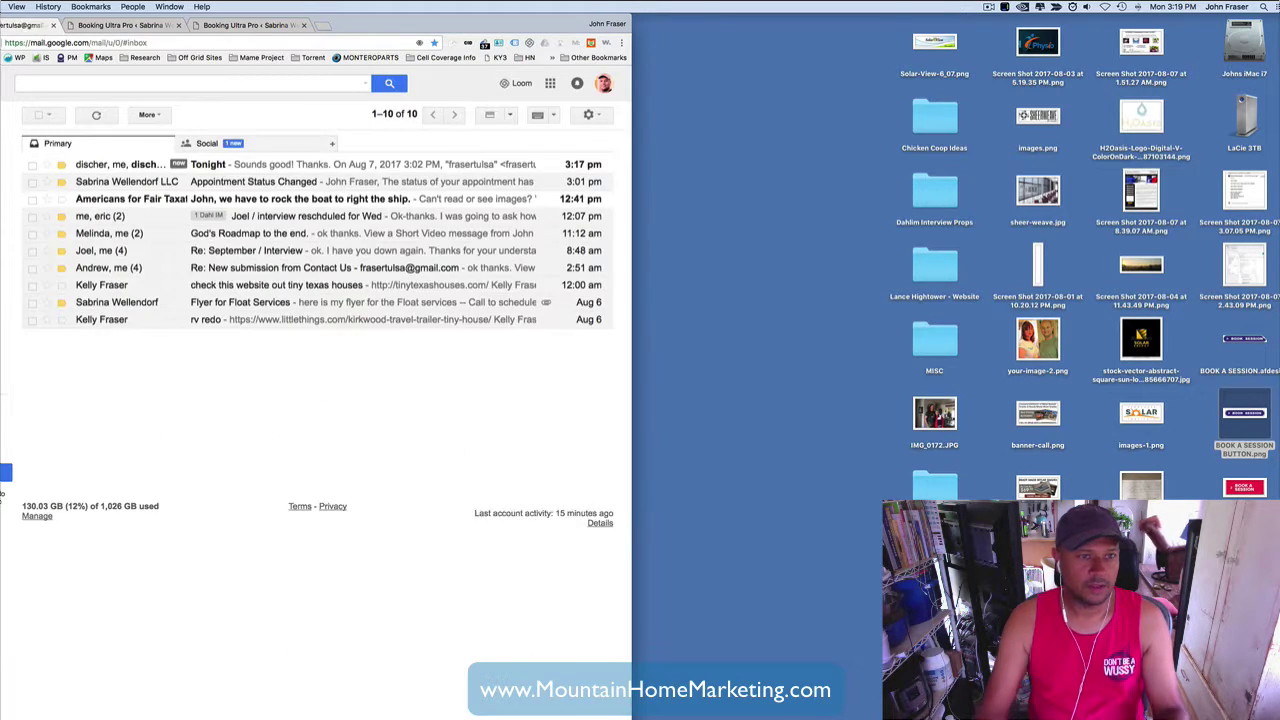
pyautogui.click(258, 146)
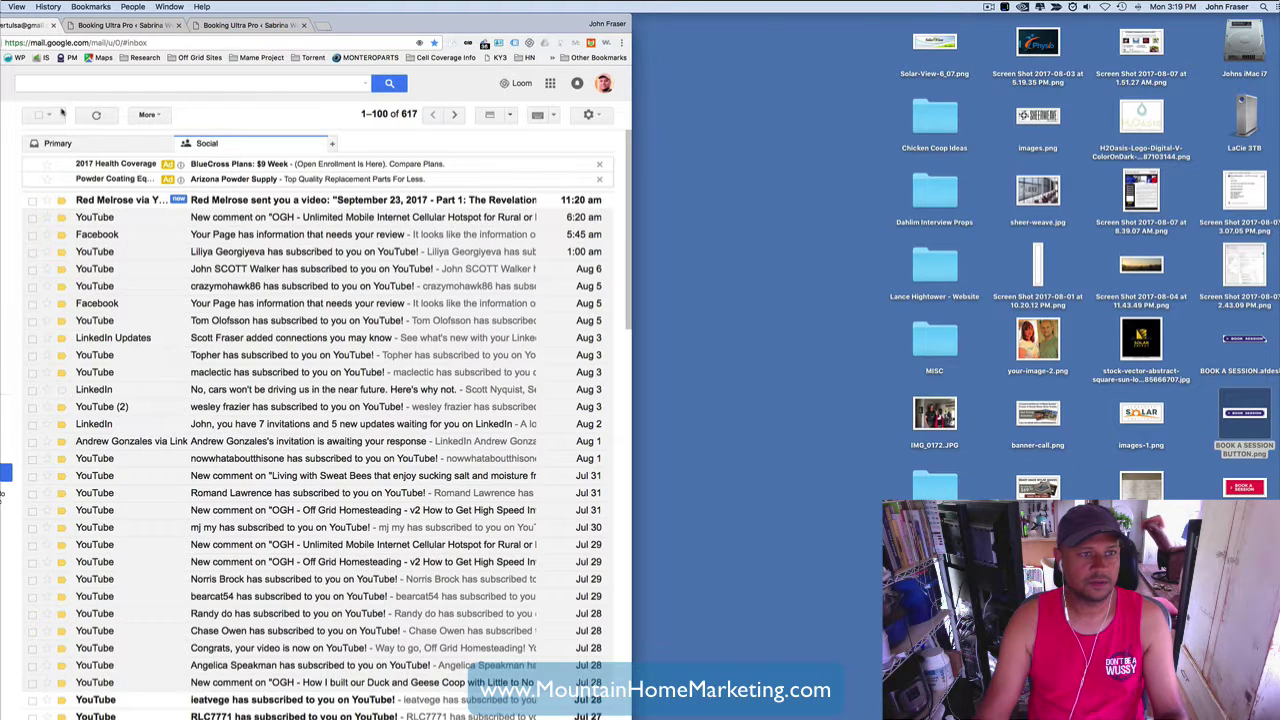
pyautogui.click(58, 143)
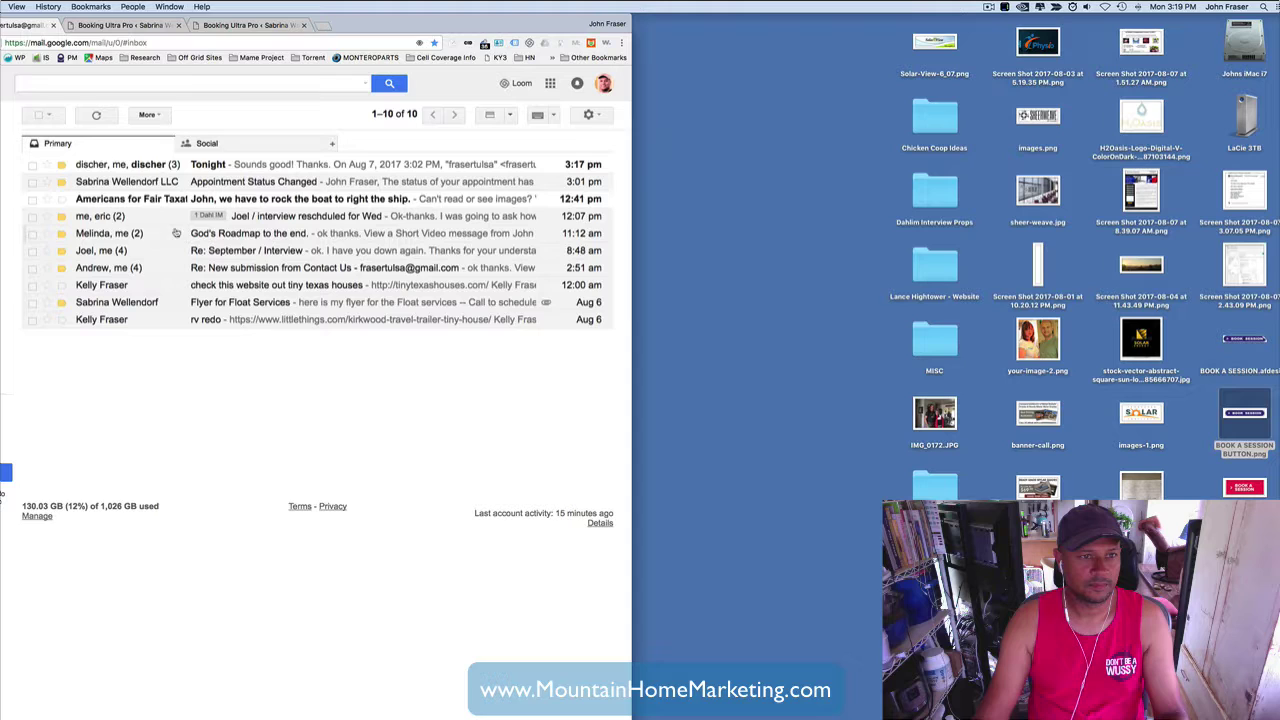
pyautogui.click(280, 183)
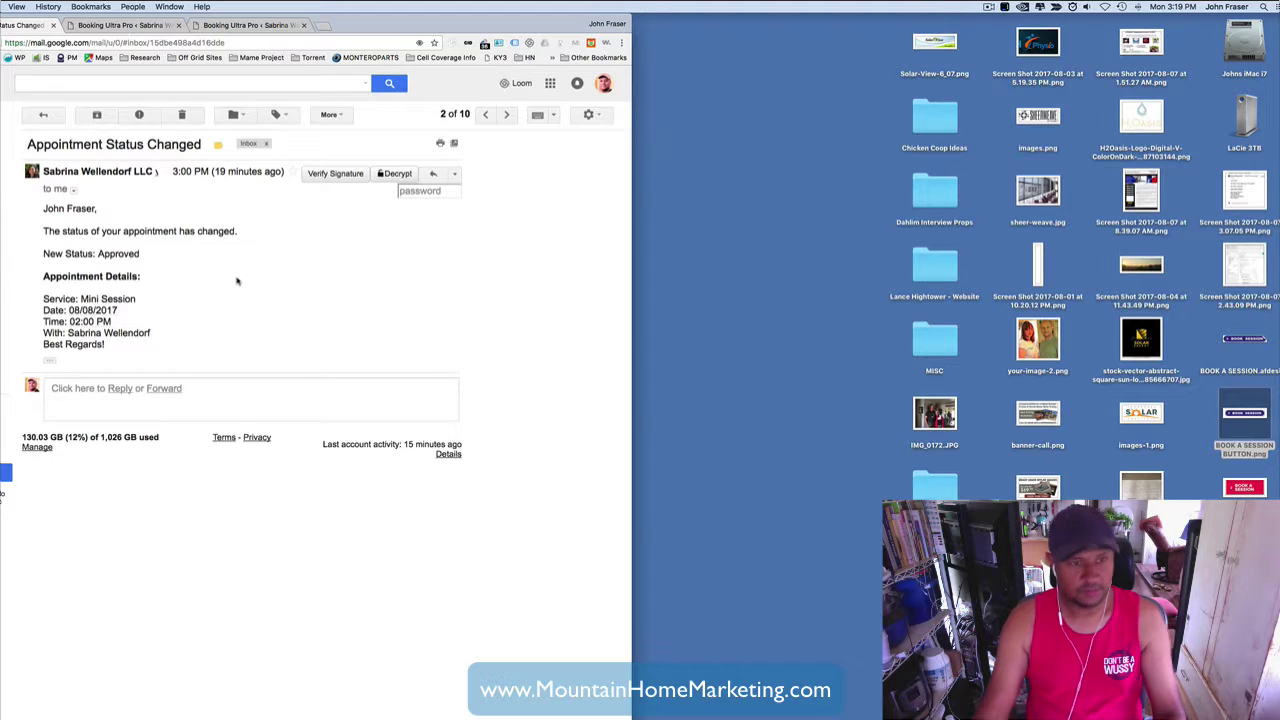
# - Highlight the New Status: Approved line and appointment details, then return to the booking admin
pyautogui.moveTo(43, 210); pyautogui.dragTo(336, 245)
pyautogui.moveTo(52, 256); pyautogui.dragTo(186, 262)
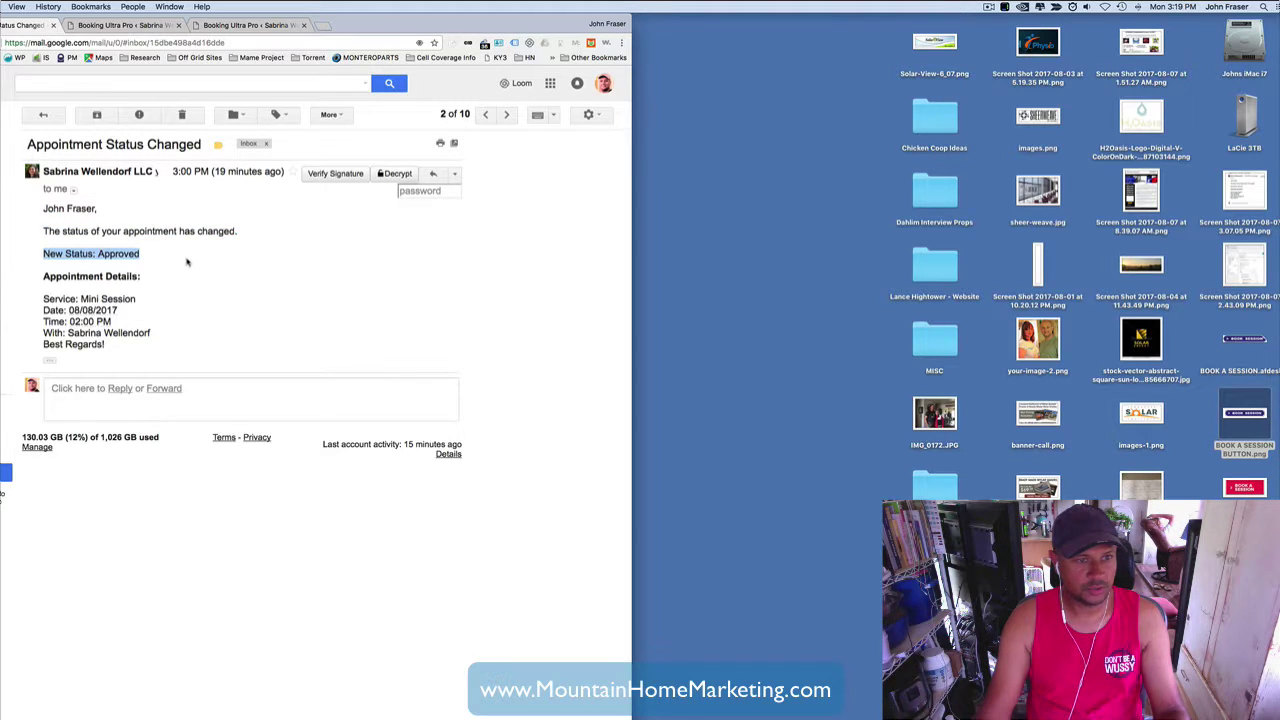
pyautogui.moveTo(40, 280); pyautogui.dragTo(178, 276)
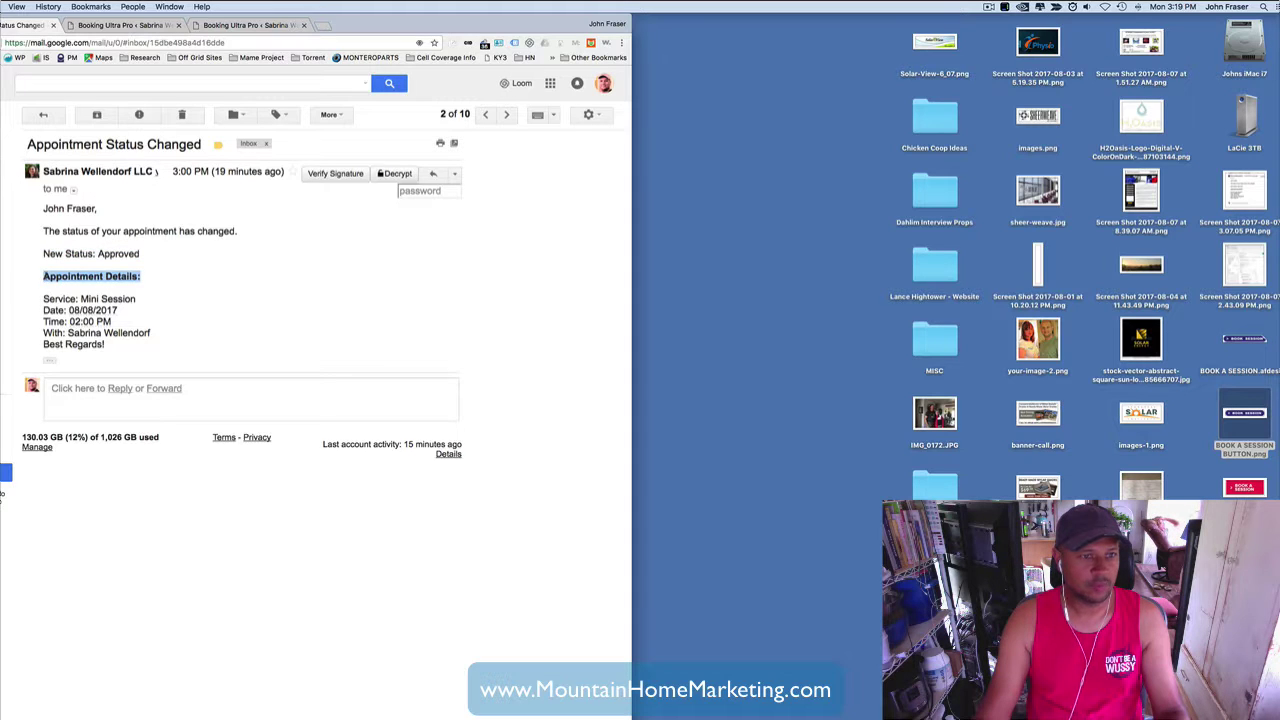
pyautogui.moveTo(42, 276); pyautogui.dragTo(149, 376)
pyautogui.click(254, 332)
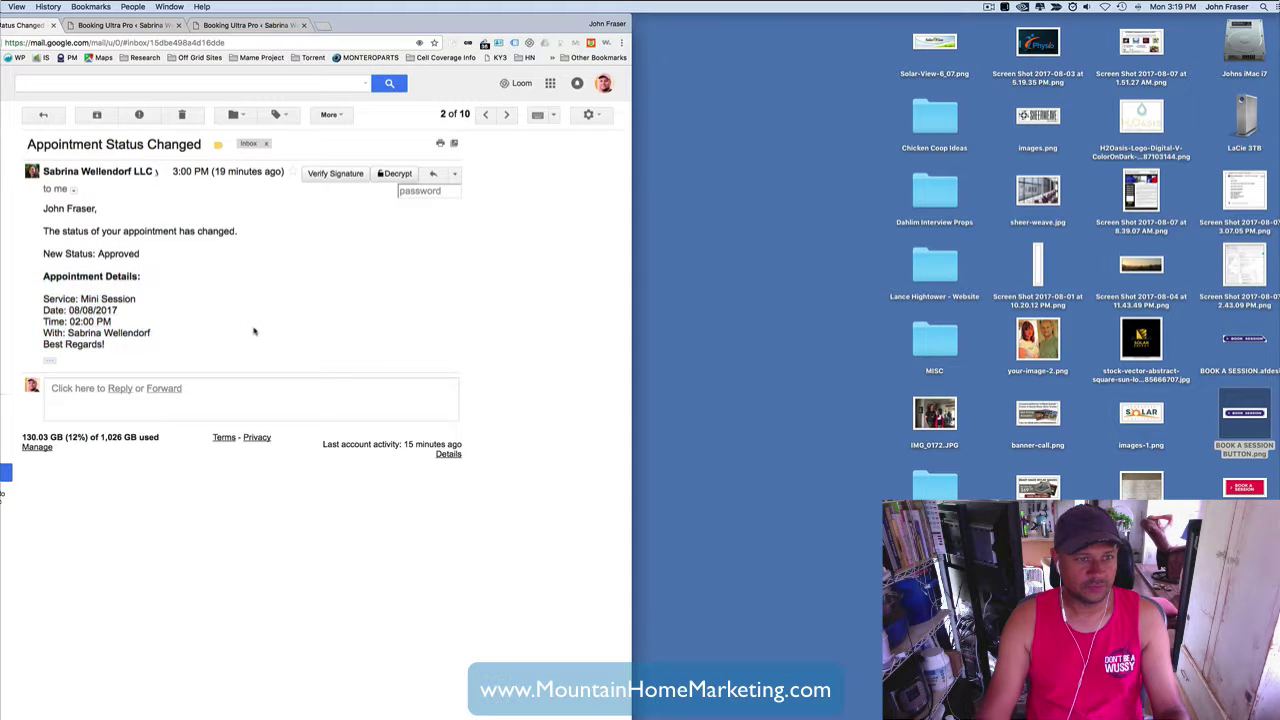
pyautogui.moveTo(42, 253); pyautogui.dragTo(121, 367)
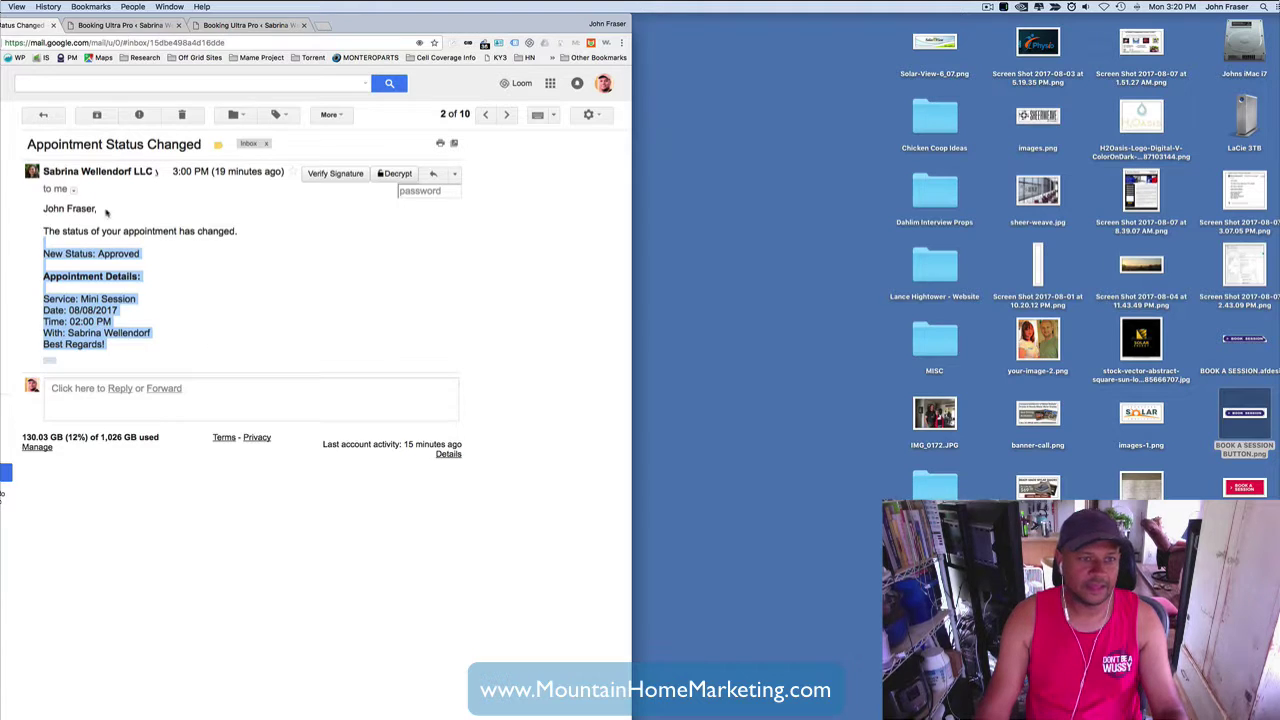
pyautogui.hotkey('ctrl', 'Tab')
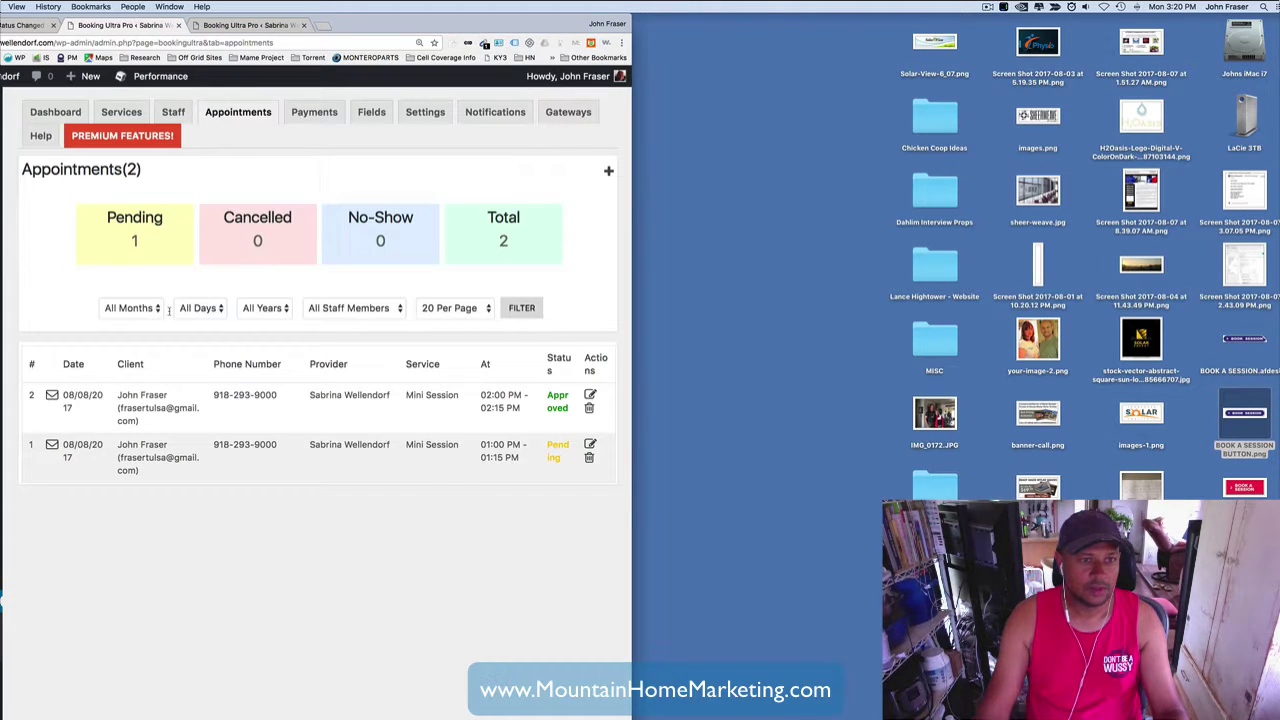
# - Expand the Client Message New Booking template on the Notifications tab and enlarge its editor
pyautogui.click(497, 116)
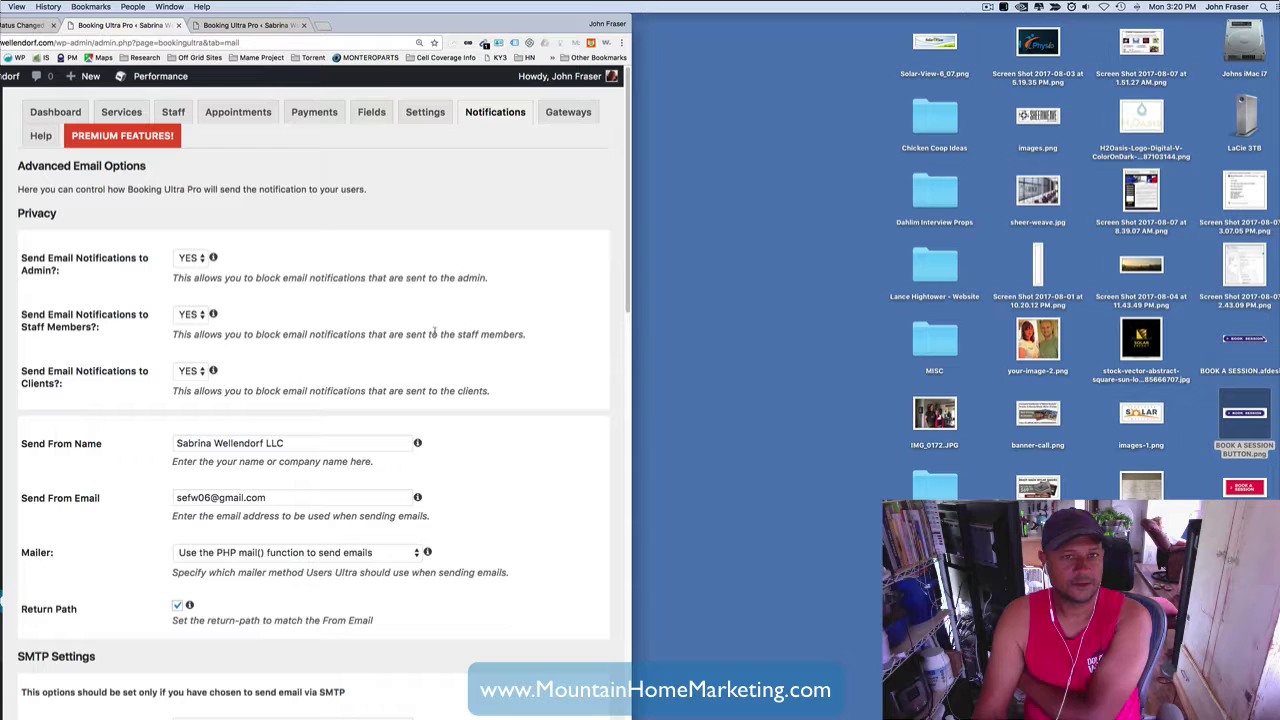
pyautogui.scroll(-10, 333, 270)
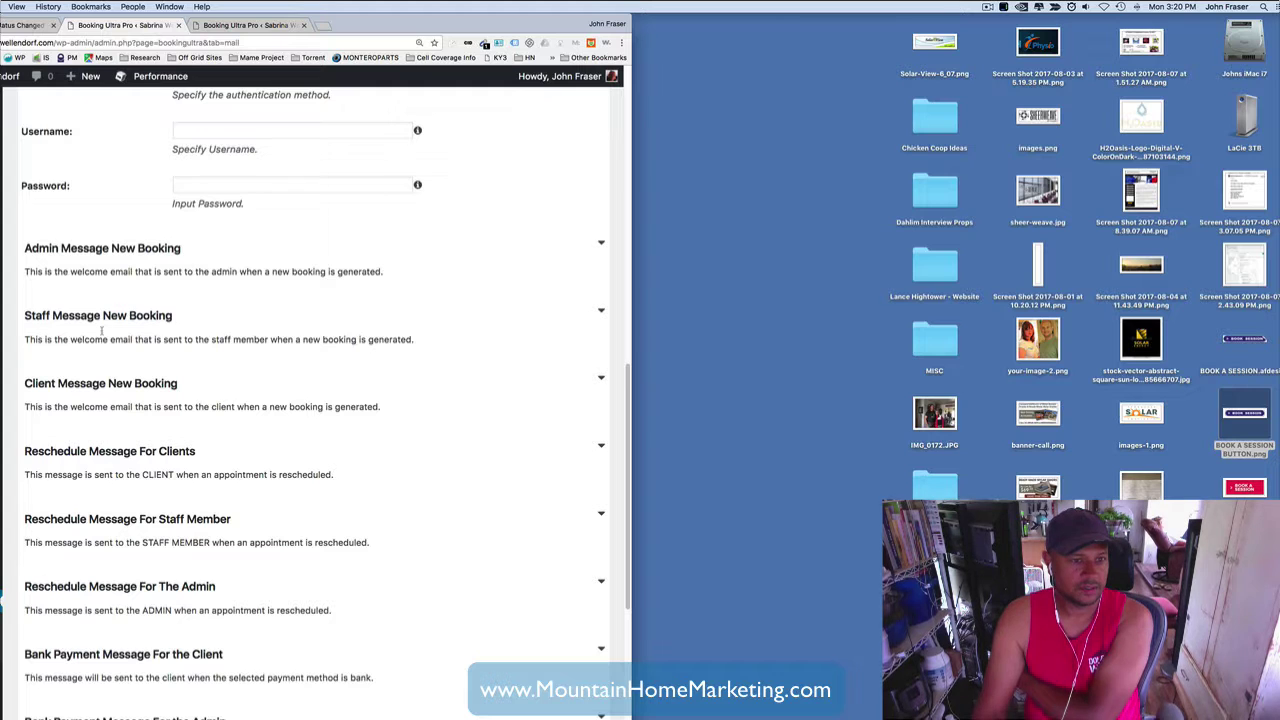
pyautogui.click(601, 378)
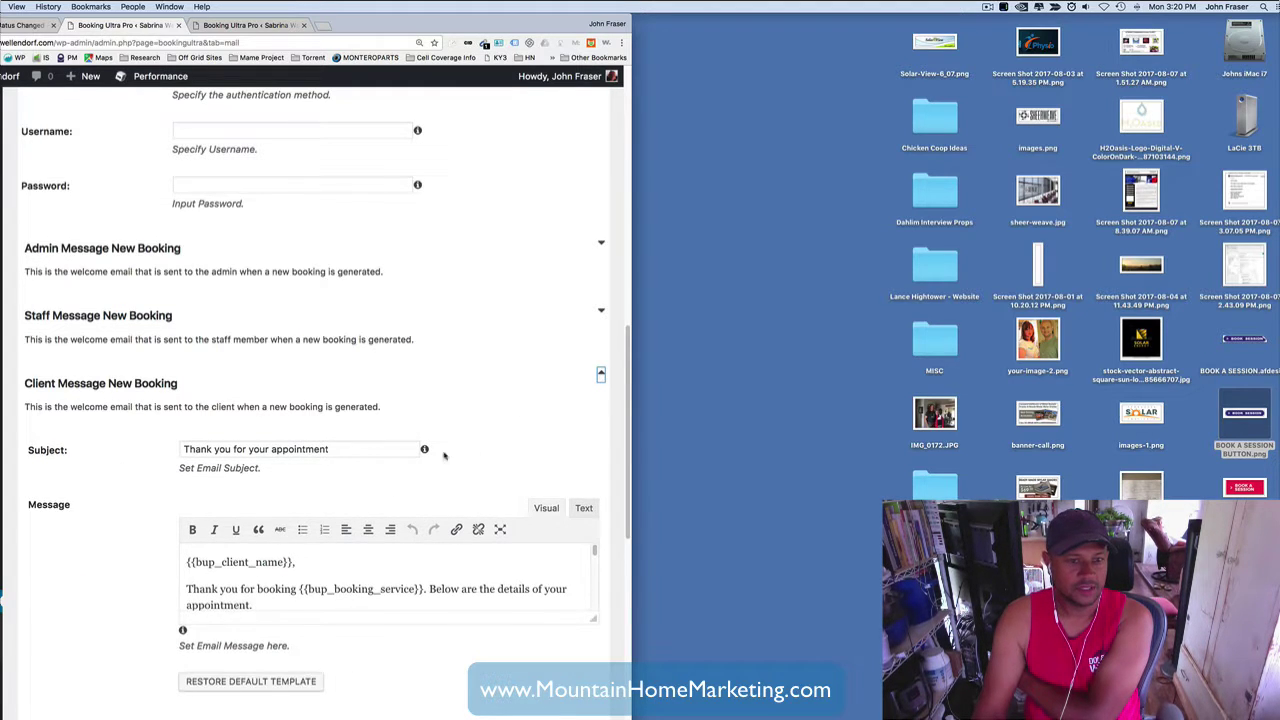
pyautogui.scroll(-3, 513, 435)
pyautogui.moveTo(594, 498); pyautogui.dragTo(594, 715)
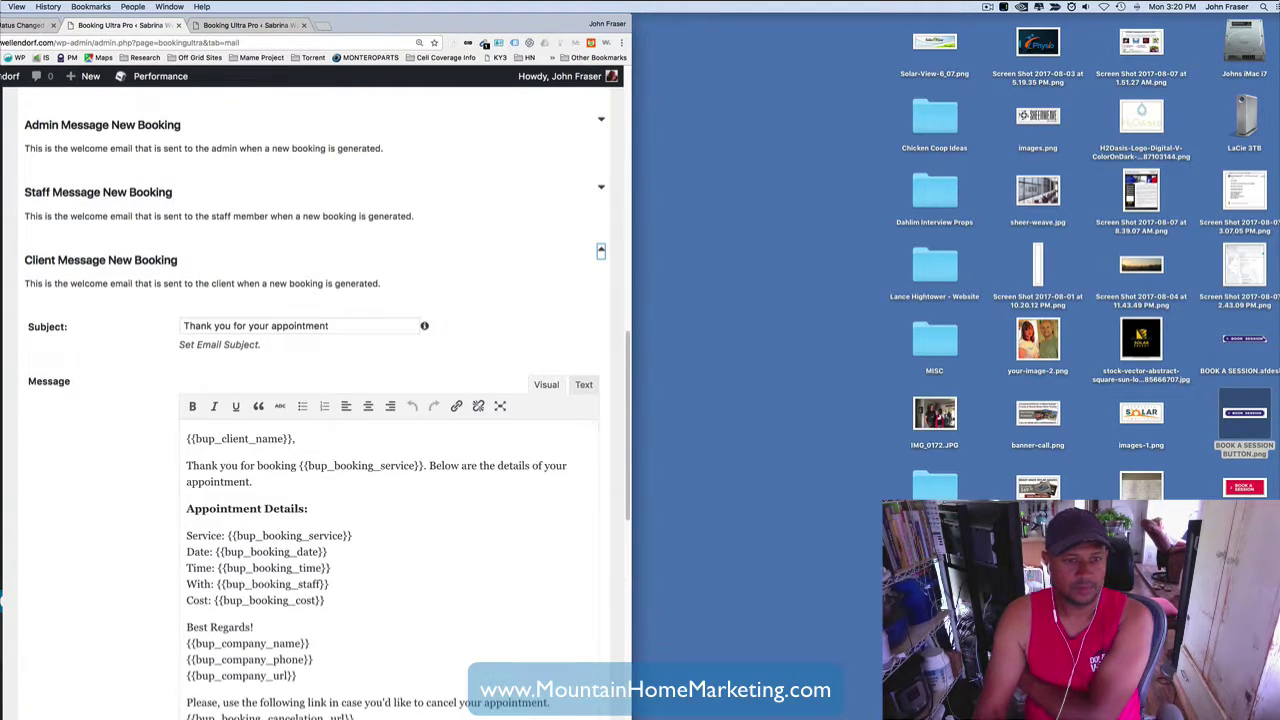
pyautogui.scroll(-4, 85, 408)
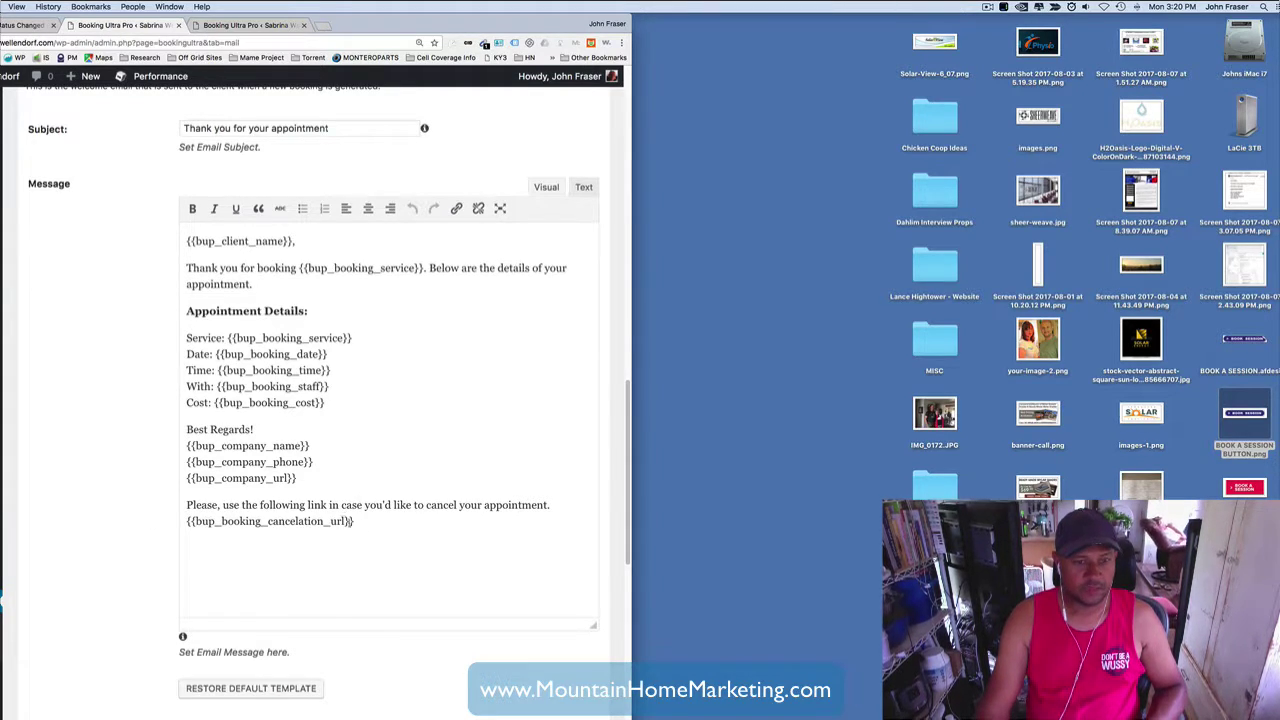
# - Highlight the cancellation link placeholder, then scroll back to the top of the tab
pyautogui.moveTo(367, 524); pyautogui.dragTo(118, 524)
pyautogui.click(157, 520)
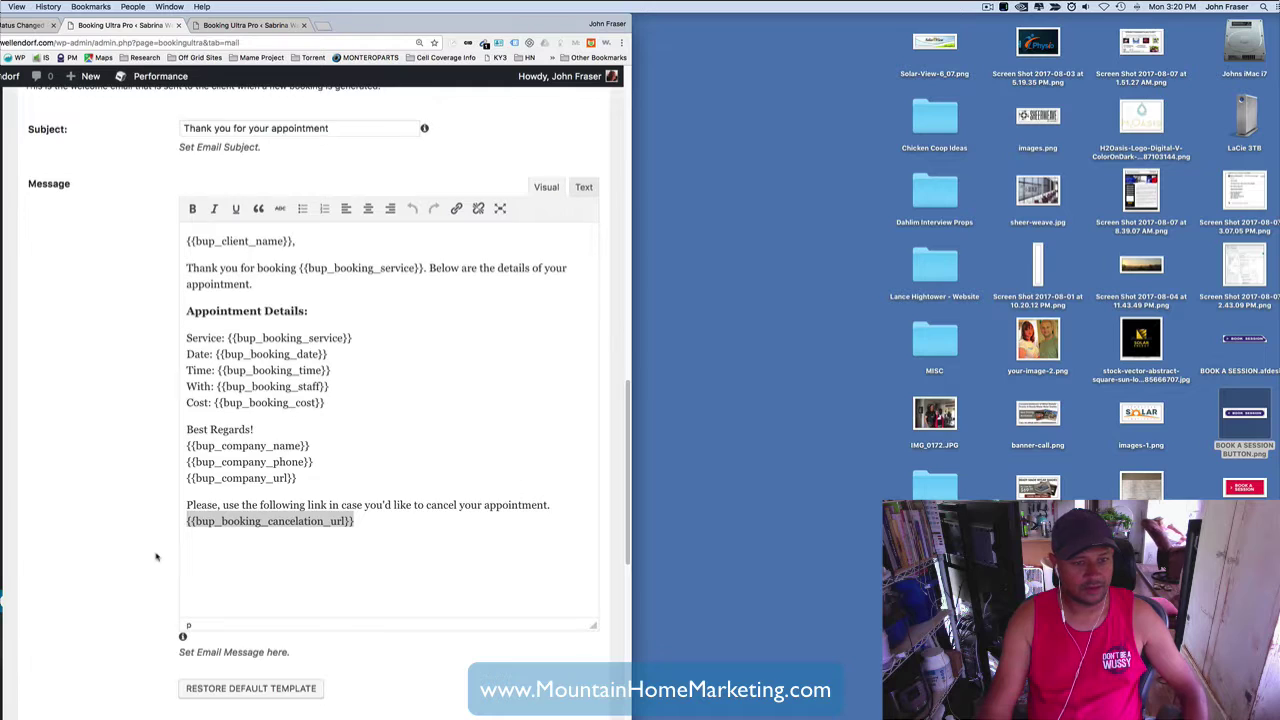
pyautogui.scroll(-5, 158, 558)
pyautogui.scroll(10, 158, 557)
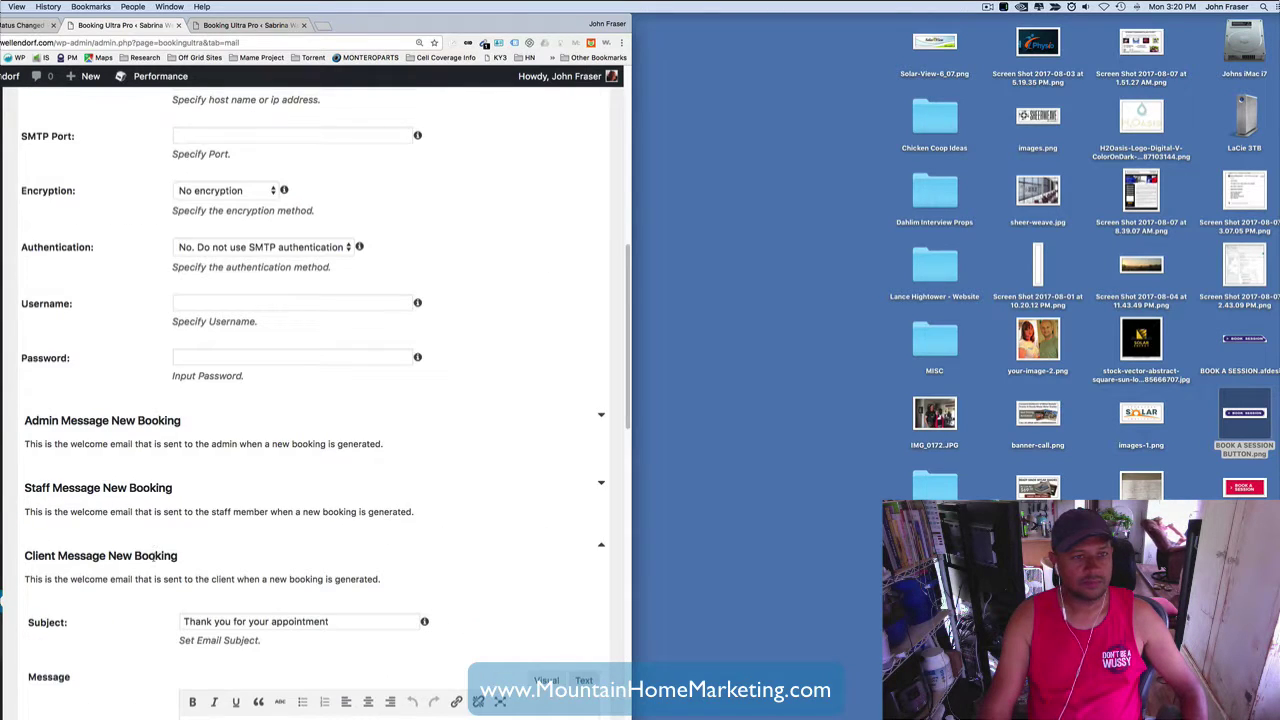
pyautogui.scroll(8, 155, 552)
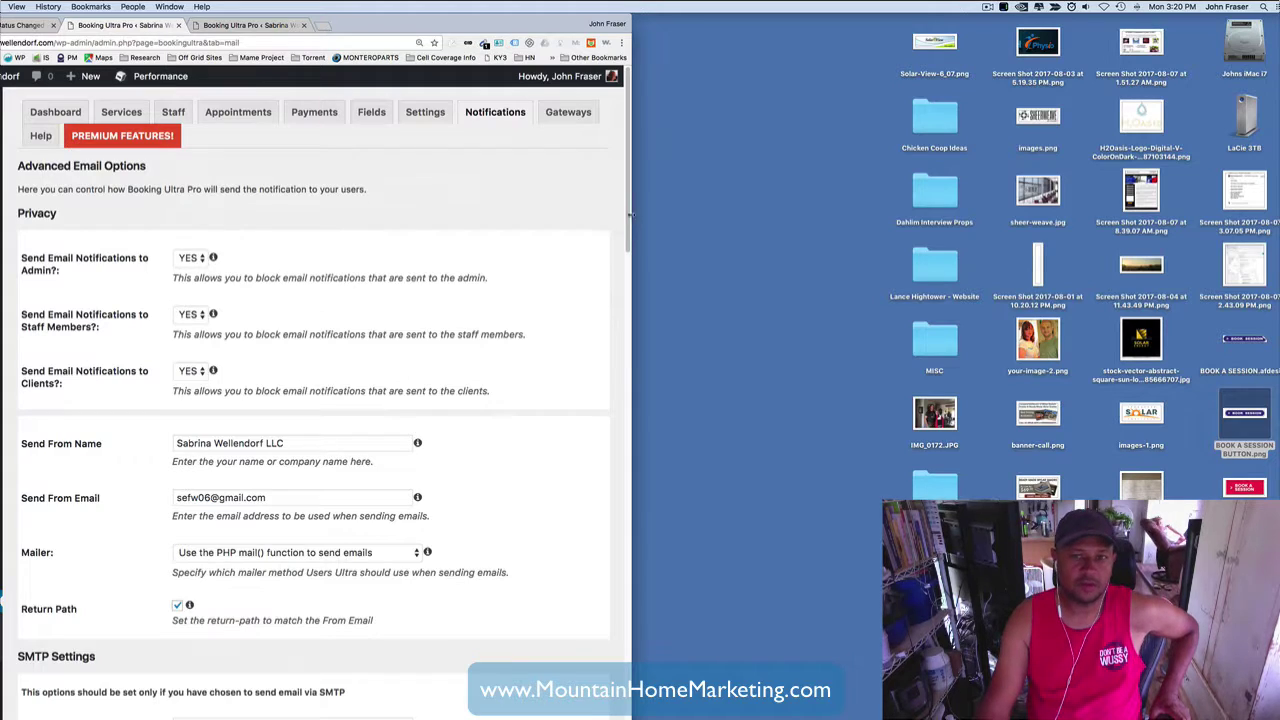
pyautogui.moveTo(631, 197); pyautogui.dragTo(643, 477)
pyautogui.scroll(15, 479, 242)
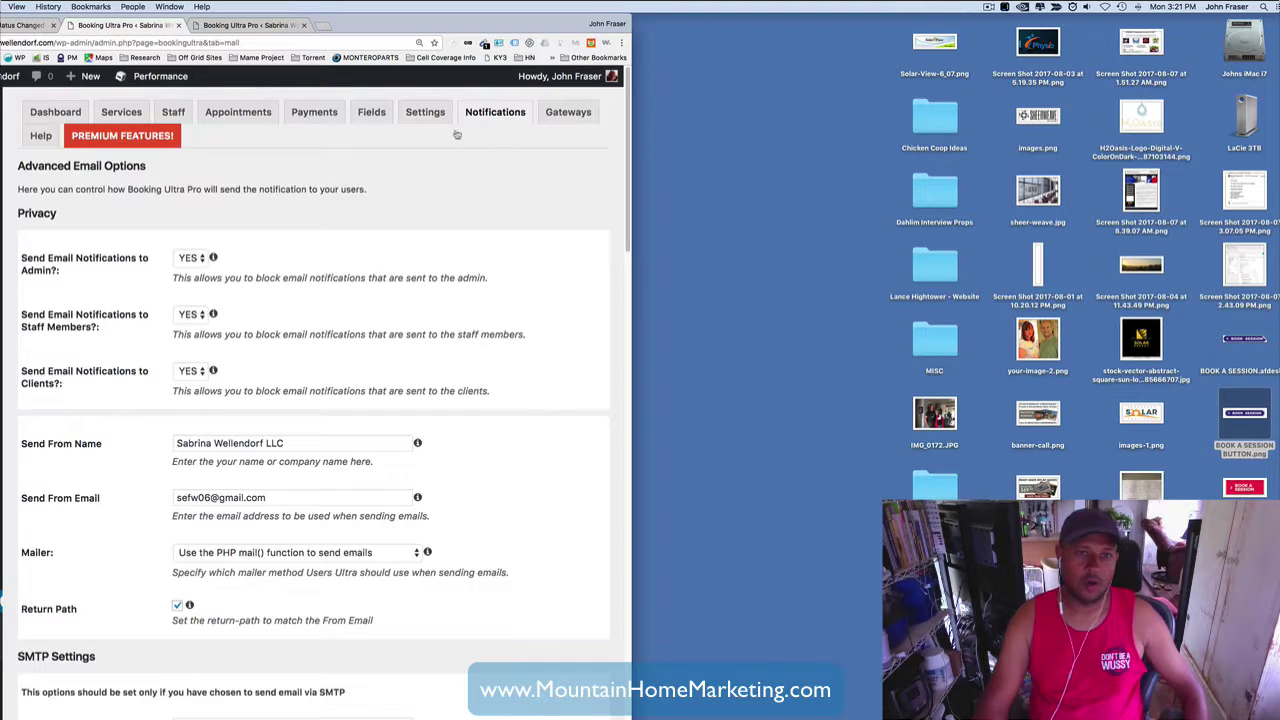
# - Load campingatlakehudson.com in a new browser tab and center the window
pyautogui.click(327, 32)
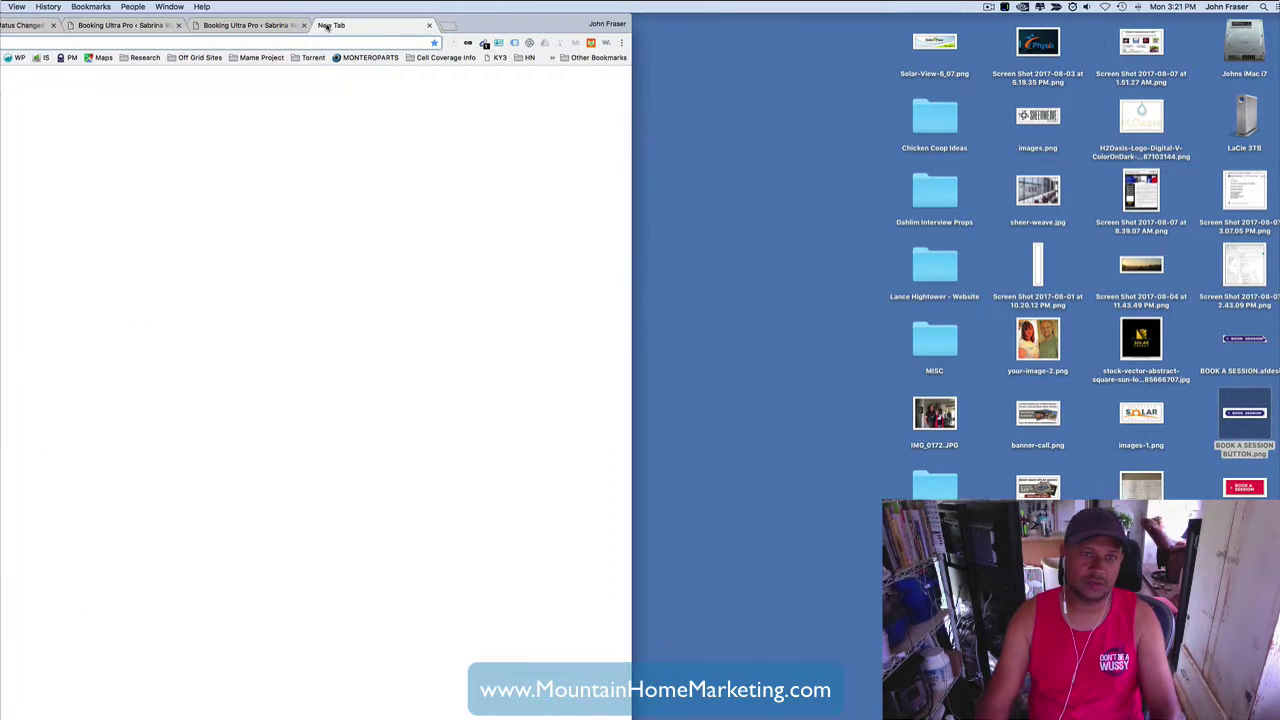
pyautogui.write('campingatlakehudson.com')
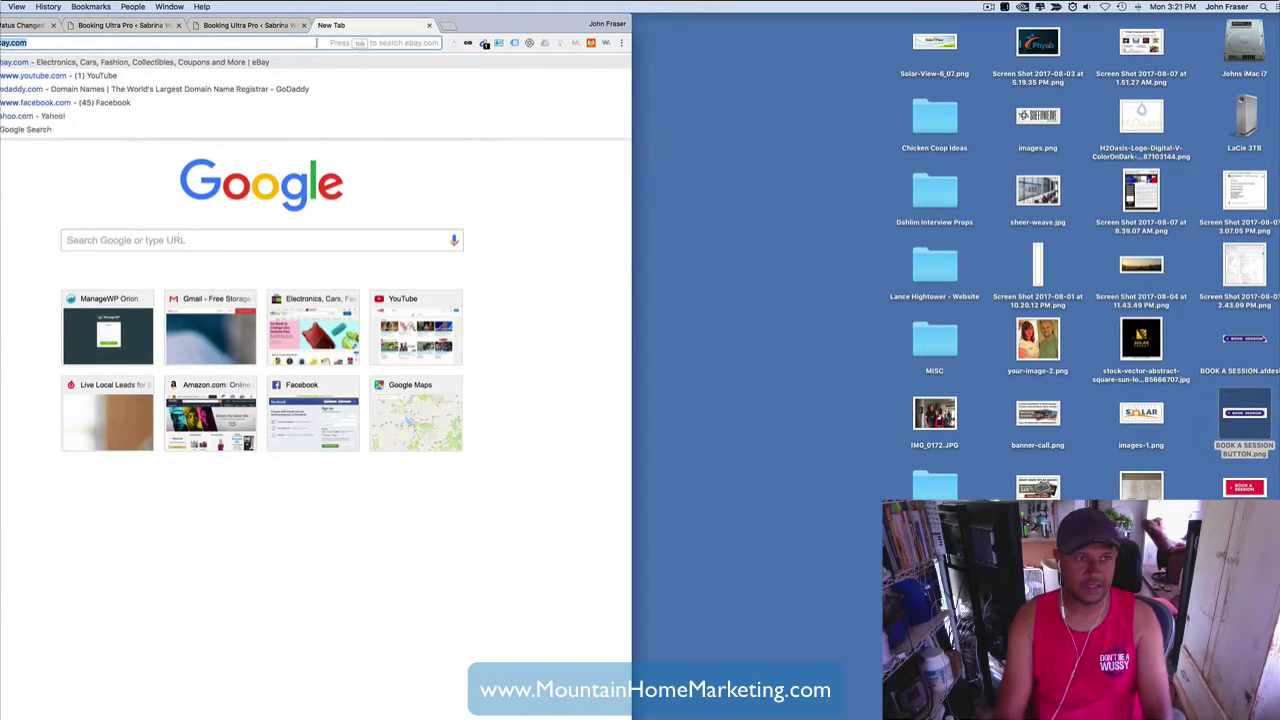
pyautogui.press('Return')
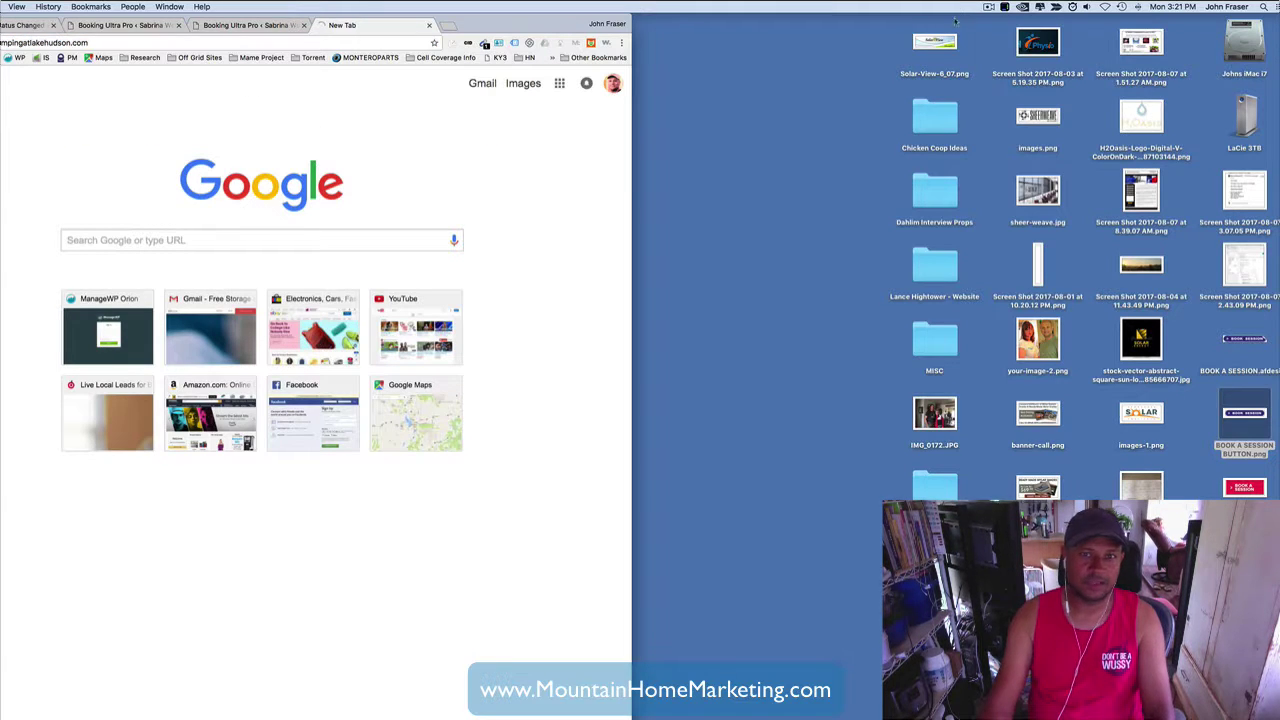
pyautogui.moveTo(535, 24); pyautogui.dragTo(849, 25)
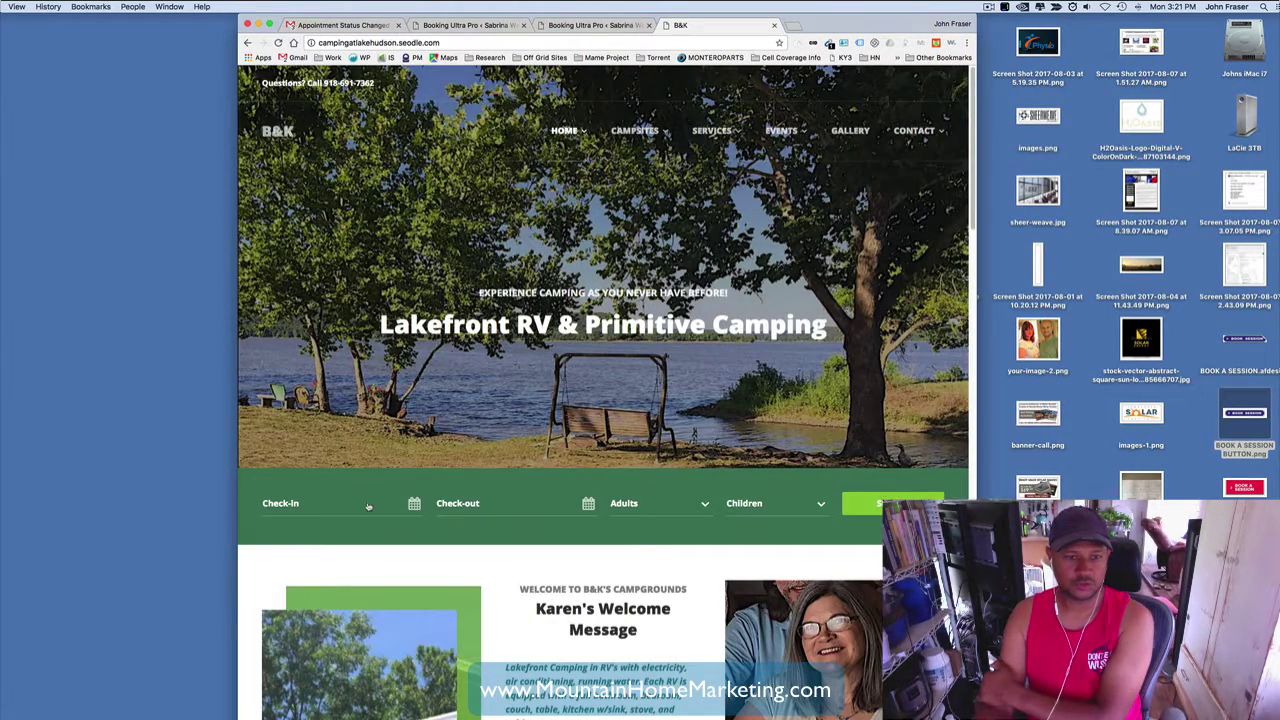
# - Search accommodations for 08/19–08/27/2017 with 3 adults and 2 children
pyautogui.click(368, 507)
pyautogui.click(401, 655)
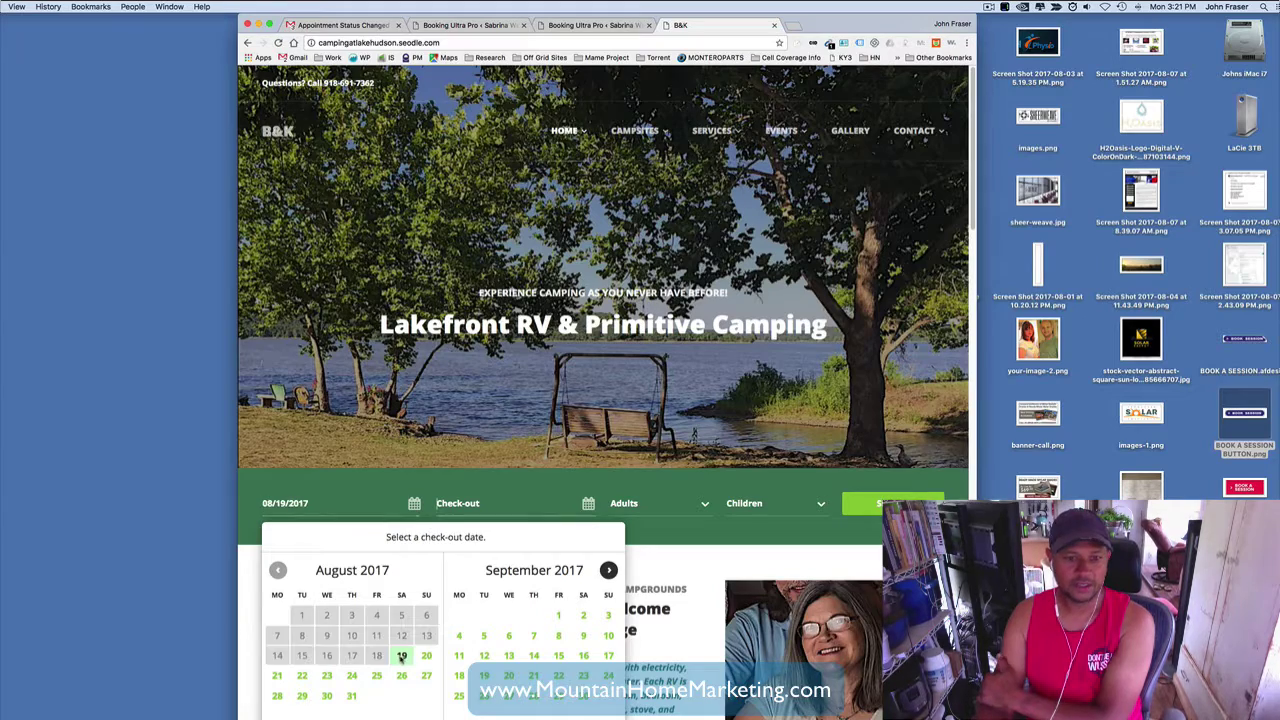
pyautogui.click(426, 675)
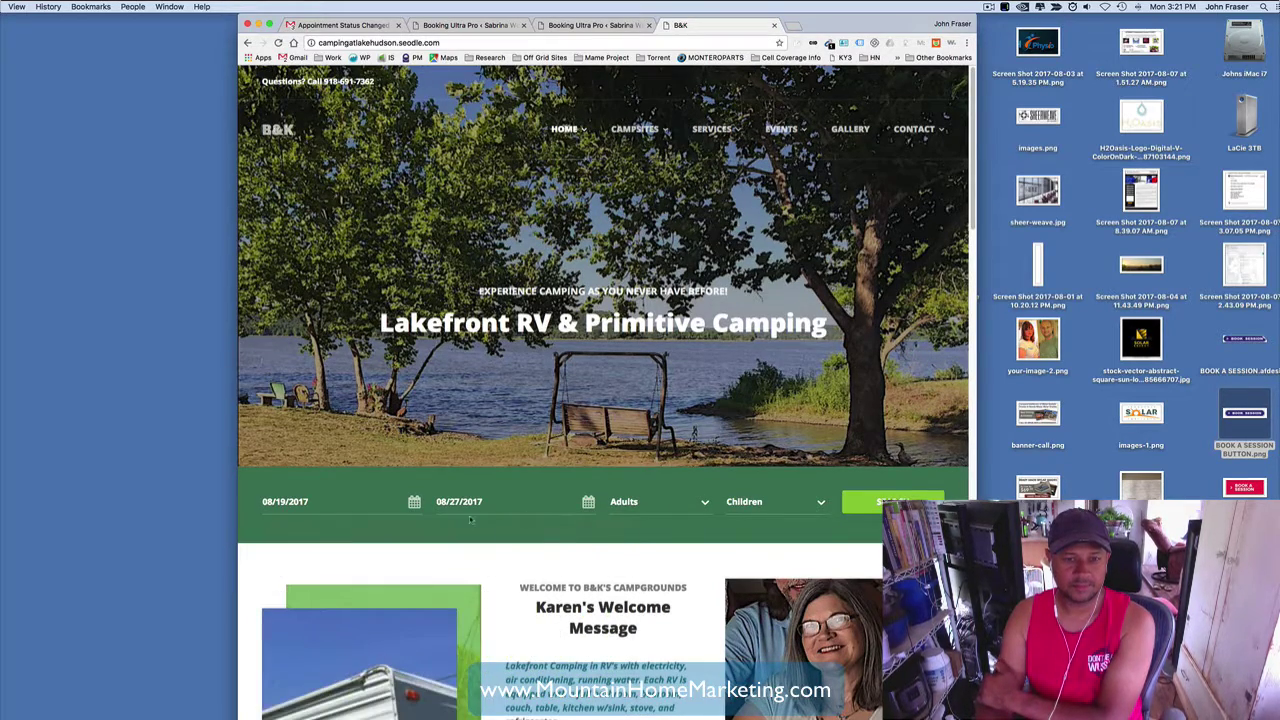
pyautogui.click(658, 502)
pyautogui.click(640, 598)
pyautogui.click(781, 502)
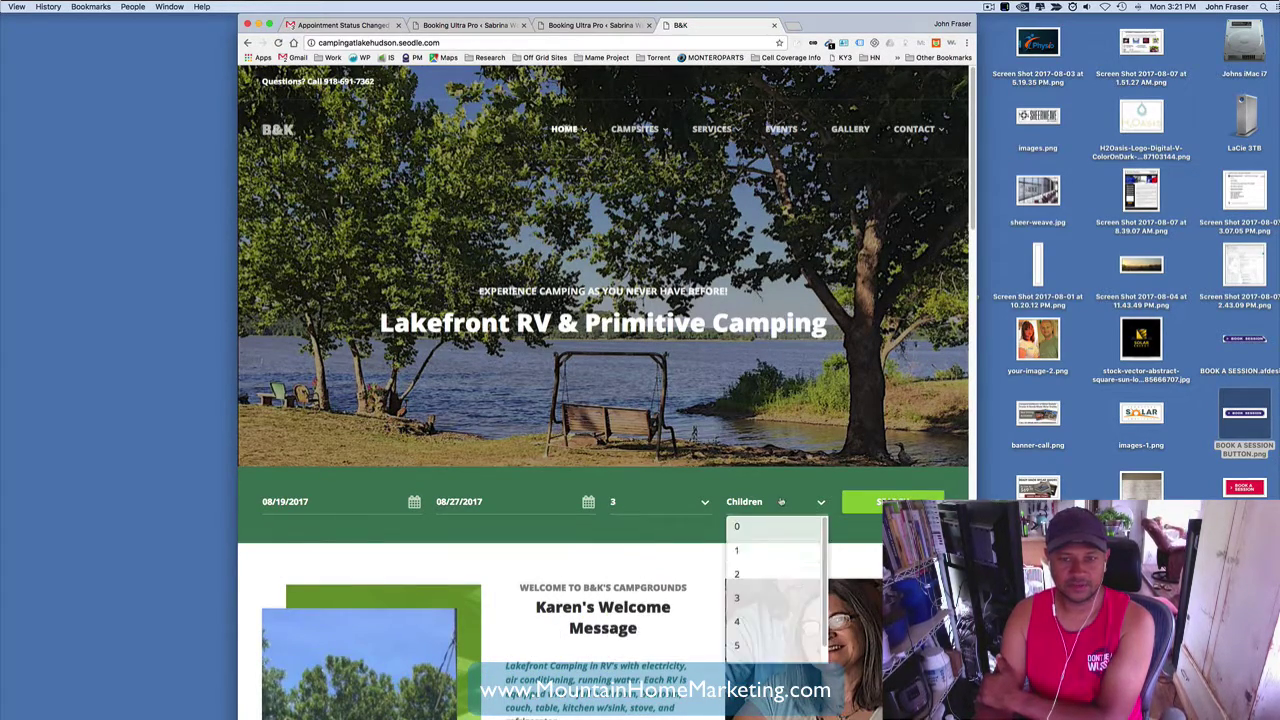
pyautogui.click(737, 598)
pyautogui.click(892, 502)
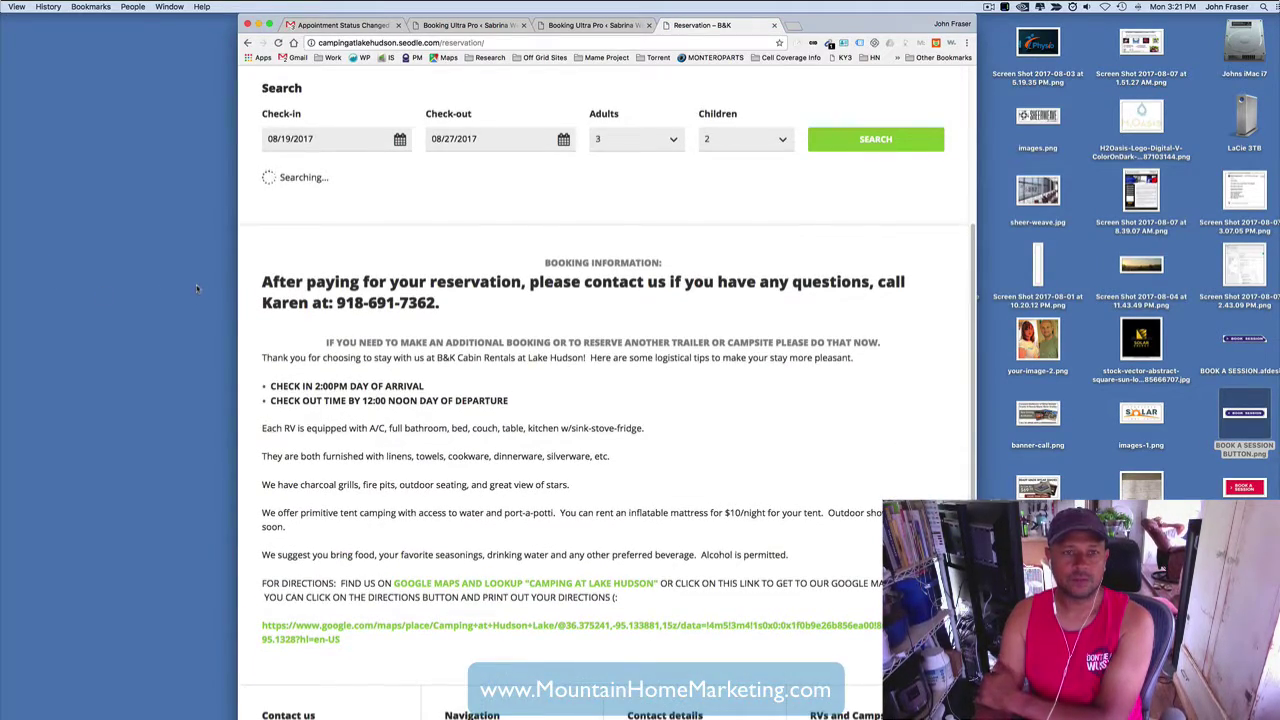
# - Select Primitive Camping 2, accept the terms and conditions, and return to the page top
pyautogui.scroll(-2, 336, 312)
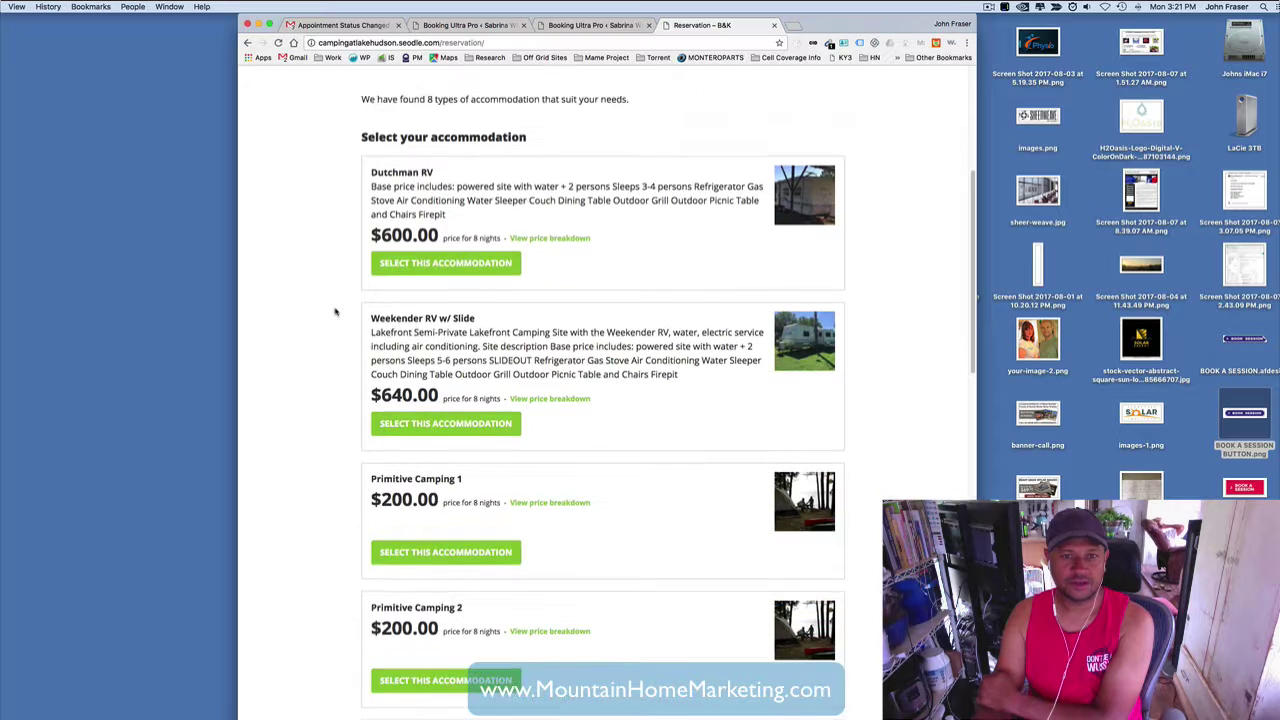
pyautogui.scroll(-5, 334, 311)
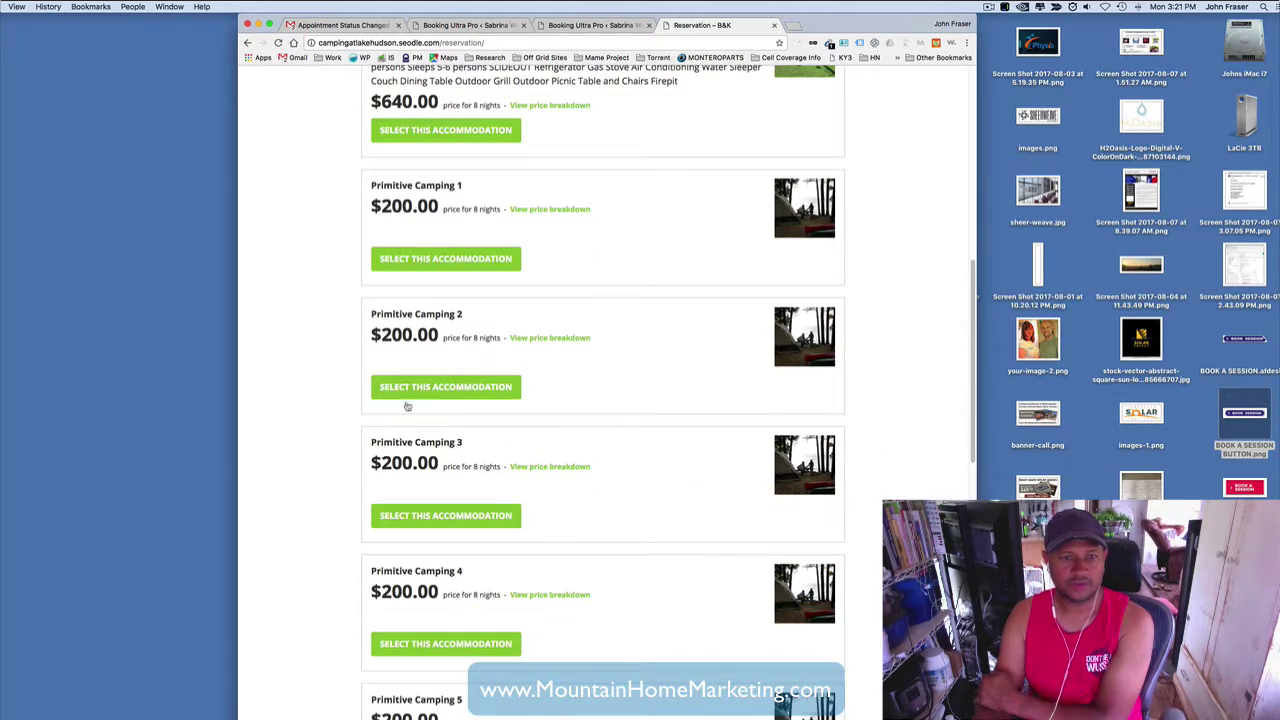
pyautogui.click(407, 394)
pyautogui.scroll(-15, 317, 385)
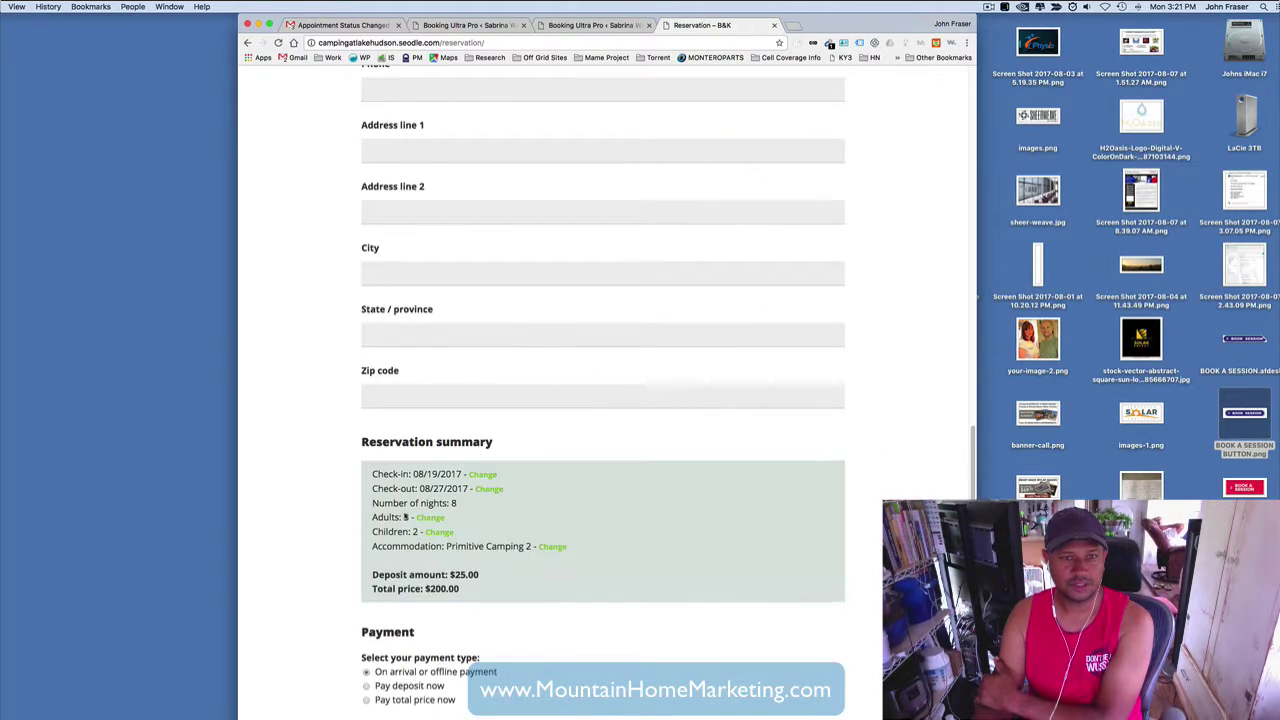
pyautogui.scroll(15, 381, 285)
pyautogui.scroll(-10, 381, 285)
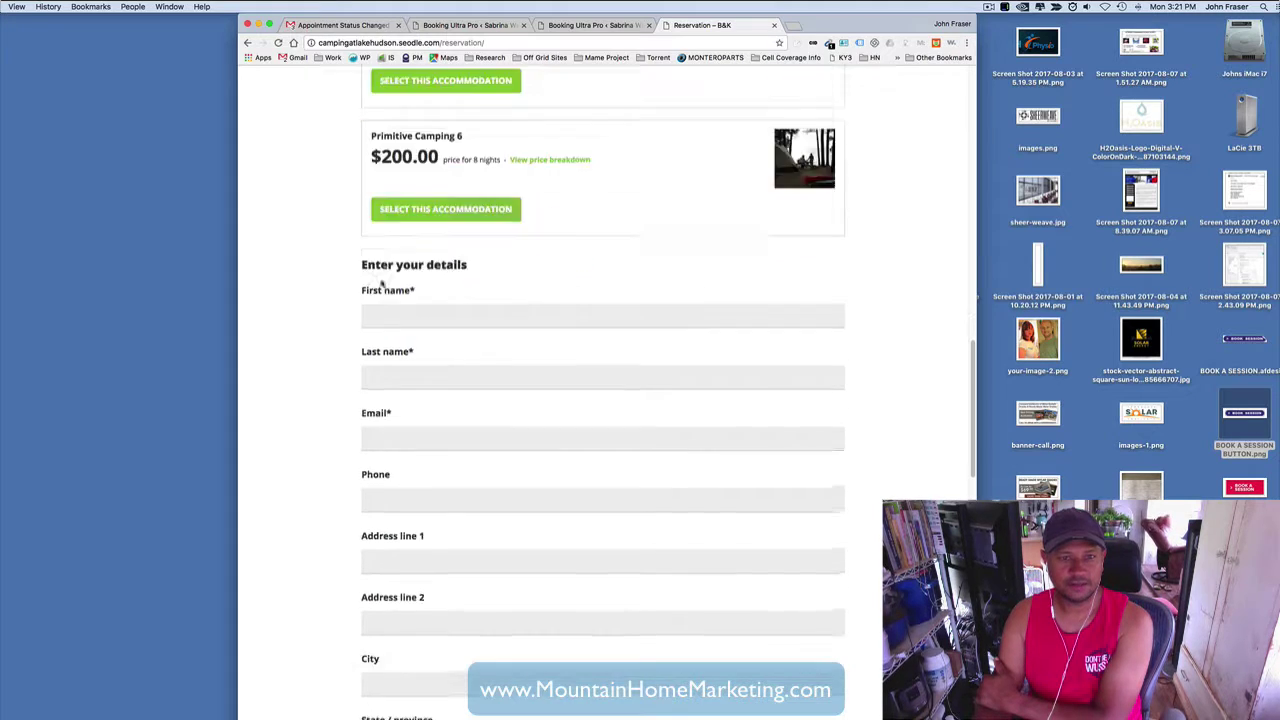
pyautogui.scroll(-10, 381, 285)
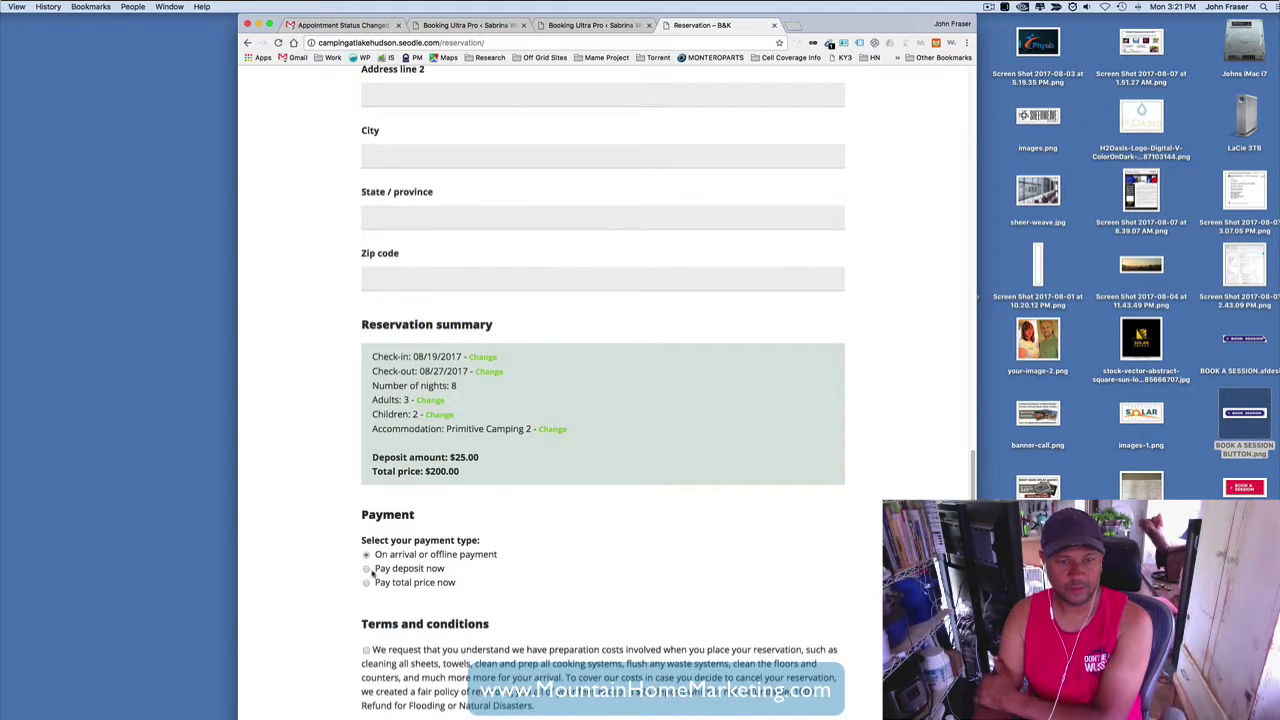
pyautogui.scroll(-3, 471, 597)
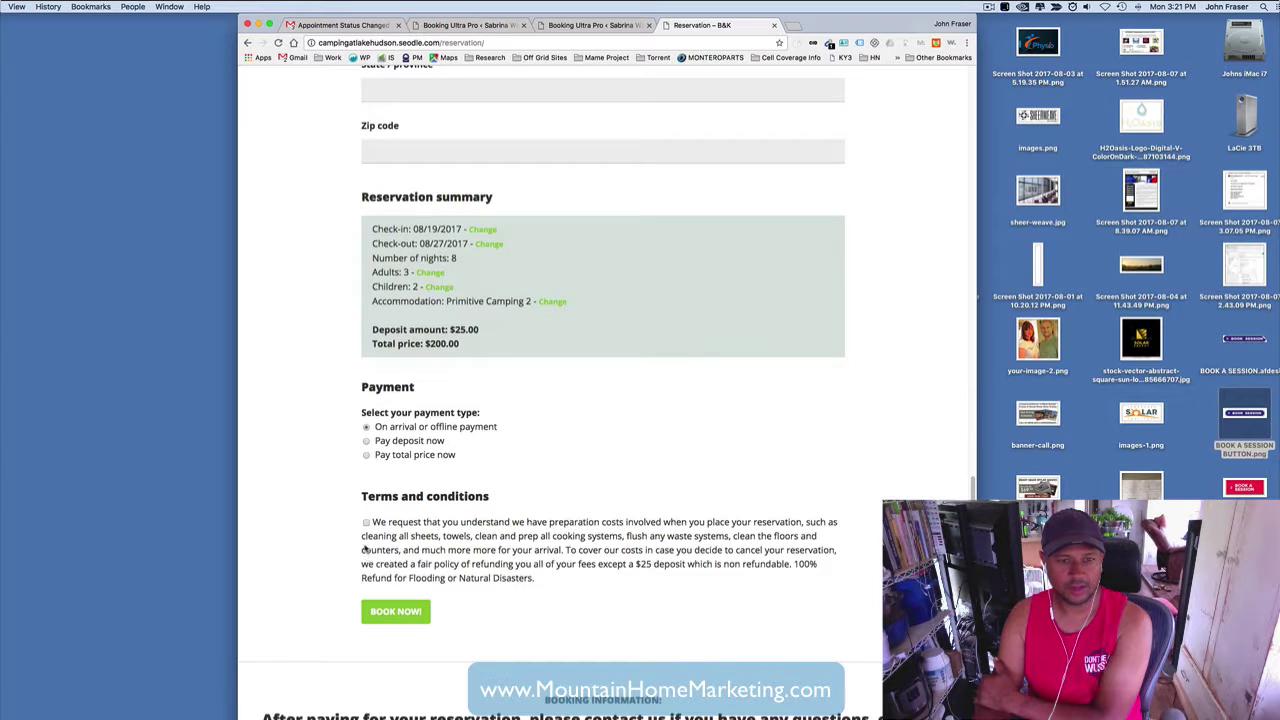
pyautogui.click(366, 522)
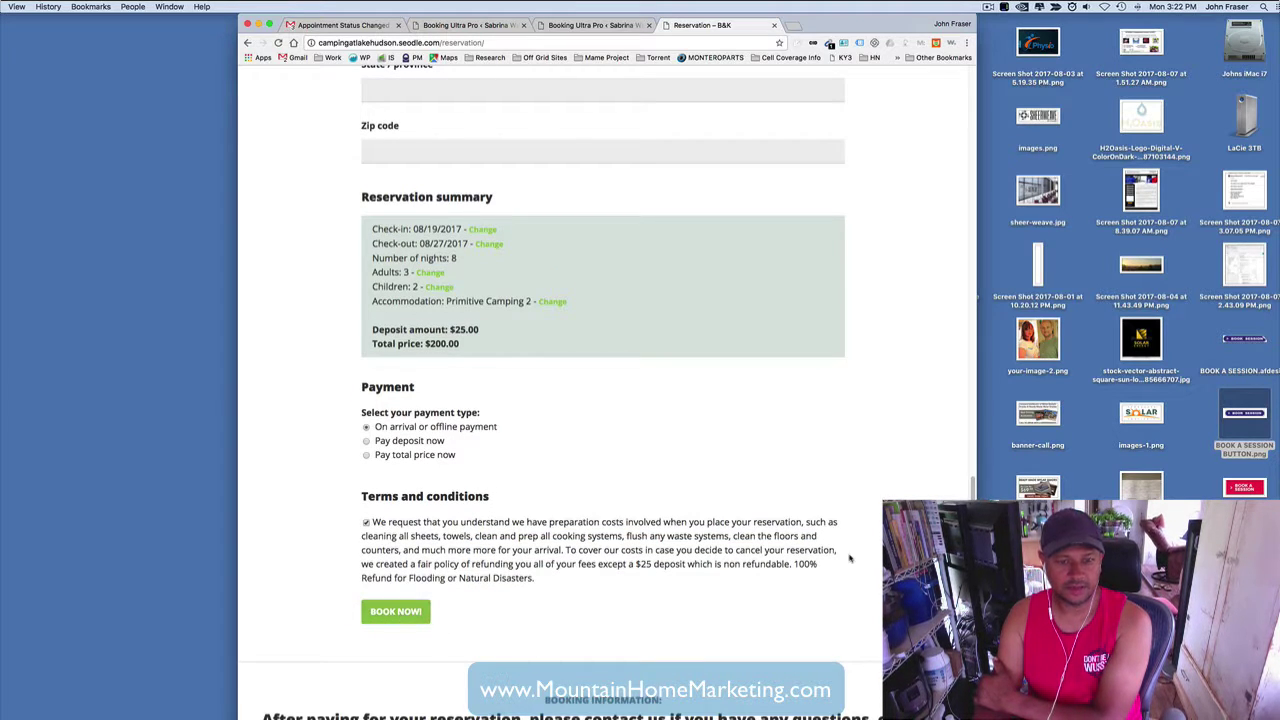
pyautogui.press('super+bracketleft')
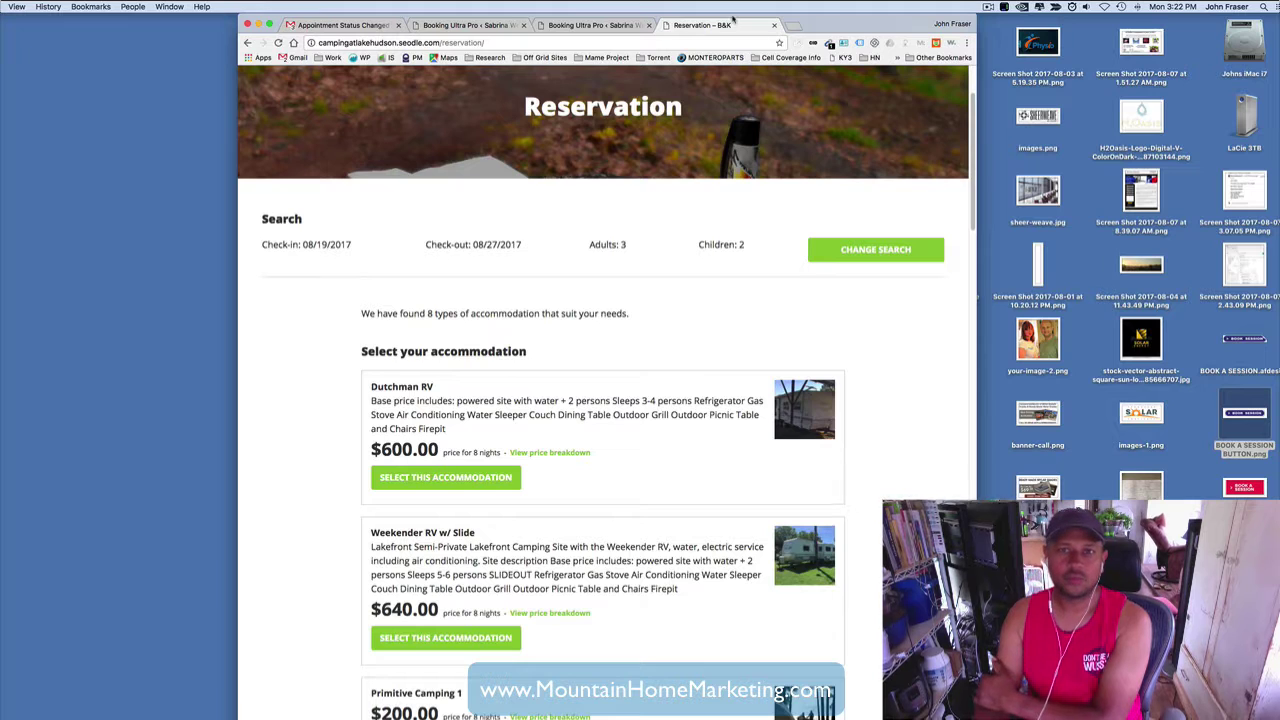